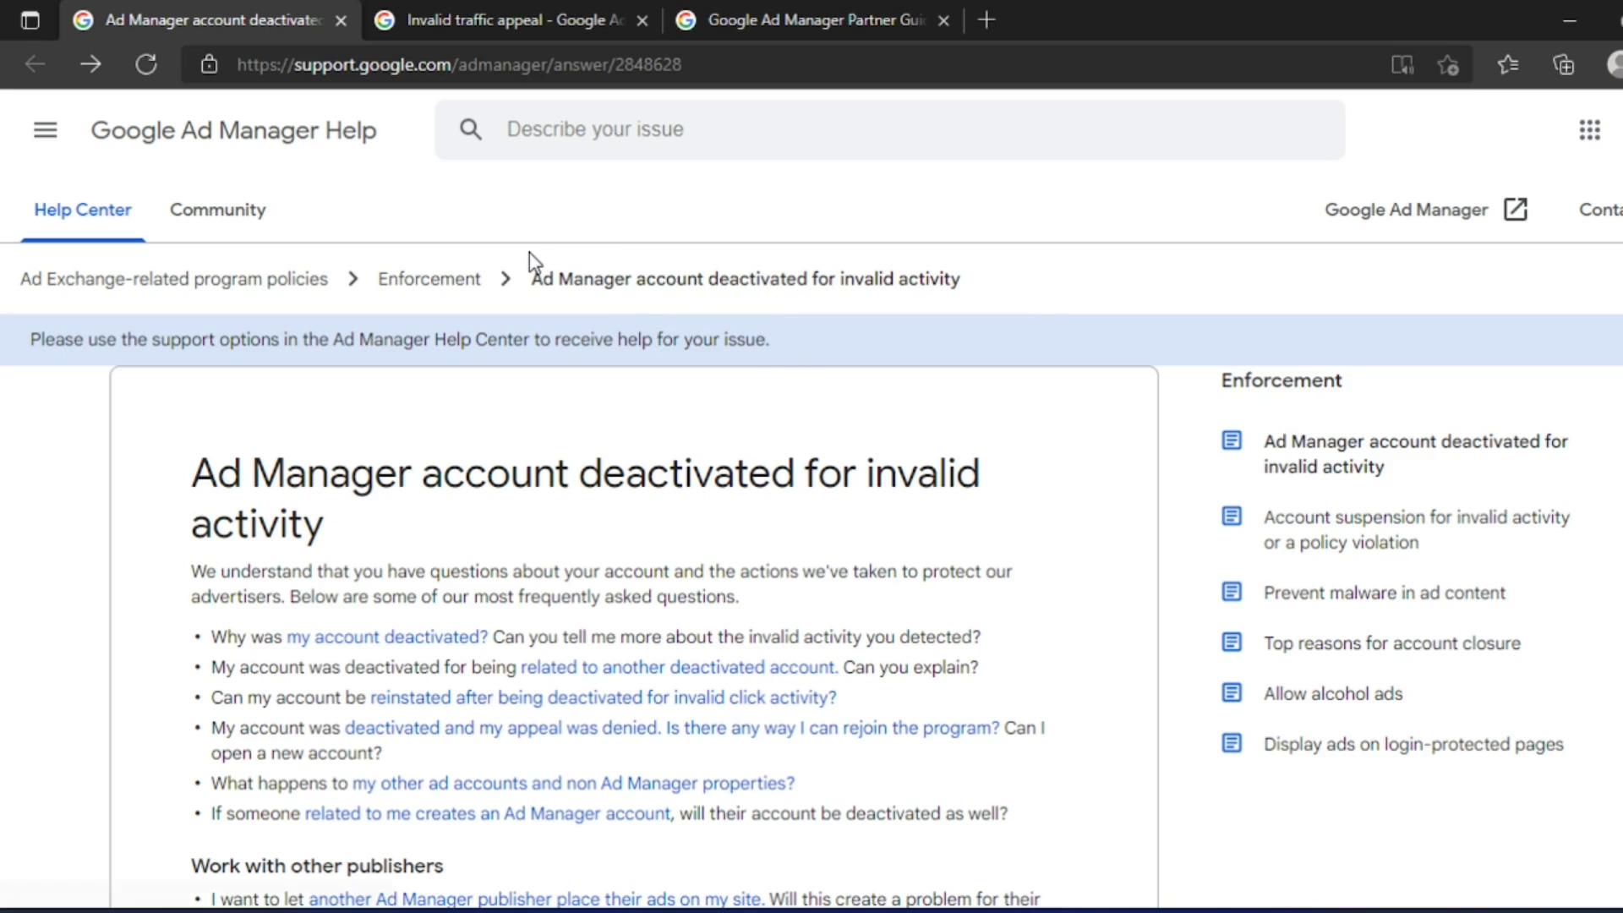
pyautogui.scroll(-1, 586, 339)
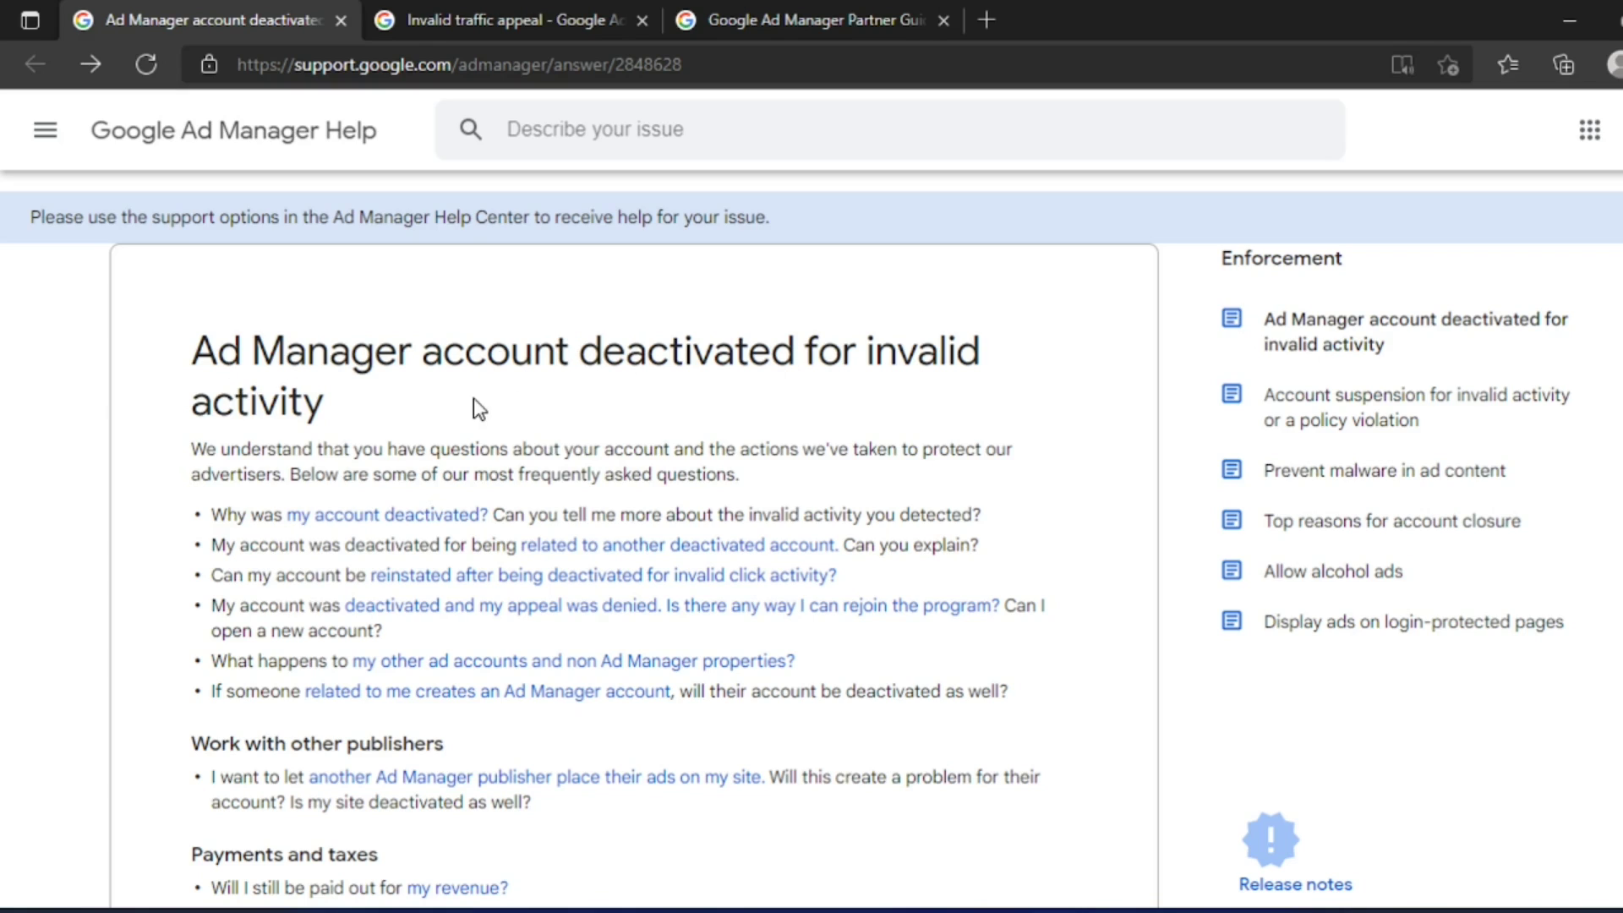
pyautogui.scroll(-2, 474, 397)
pyautogui.scroll(-1, 473, 394)
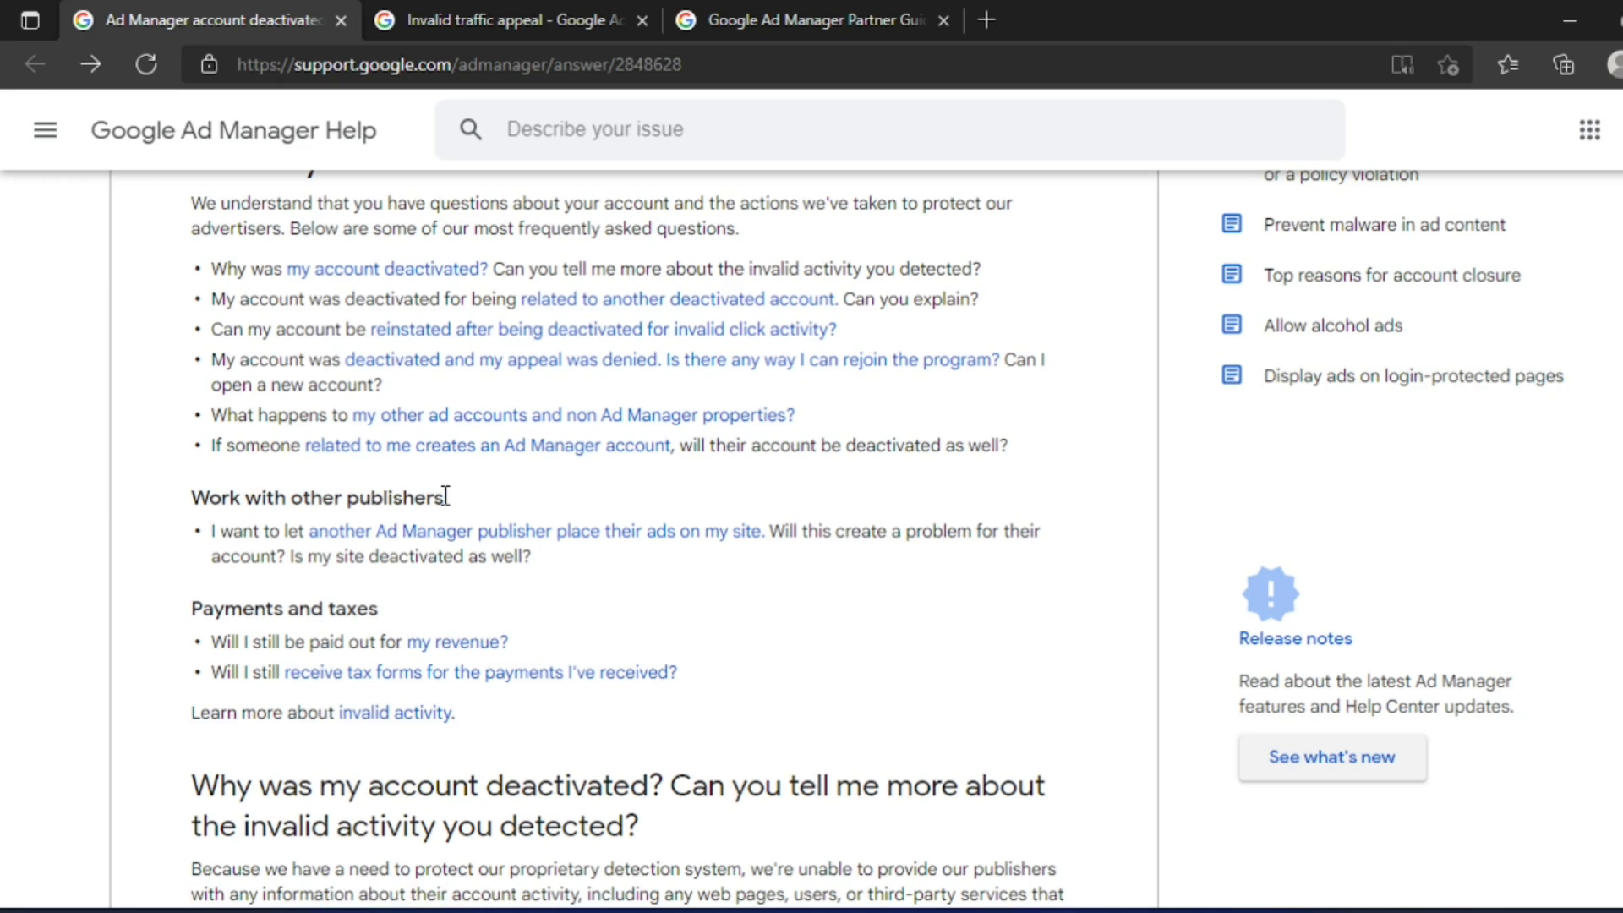
pyautogui.scroll(-1, 444, 494)
pyautogui.scroll(-2, 405, 501)
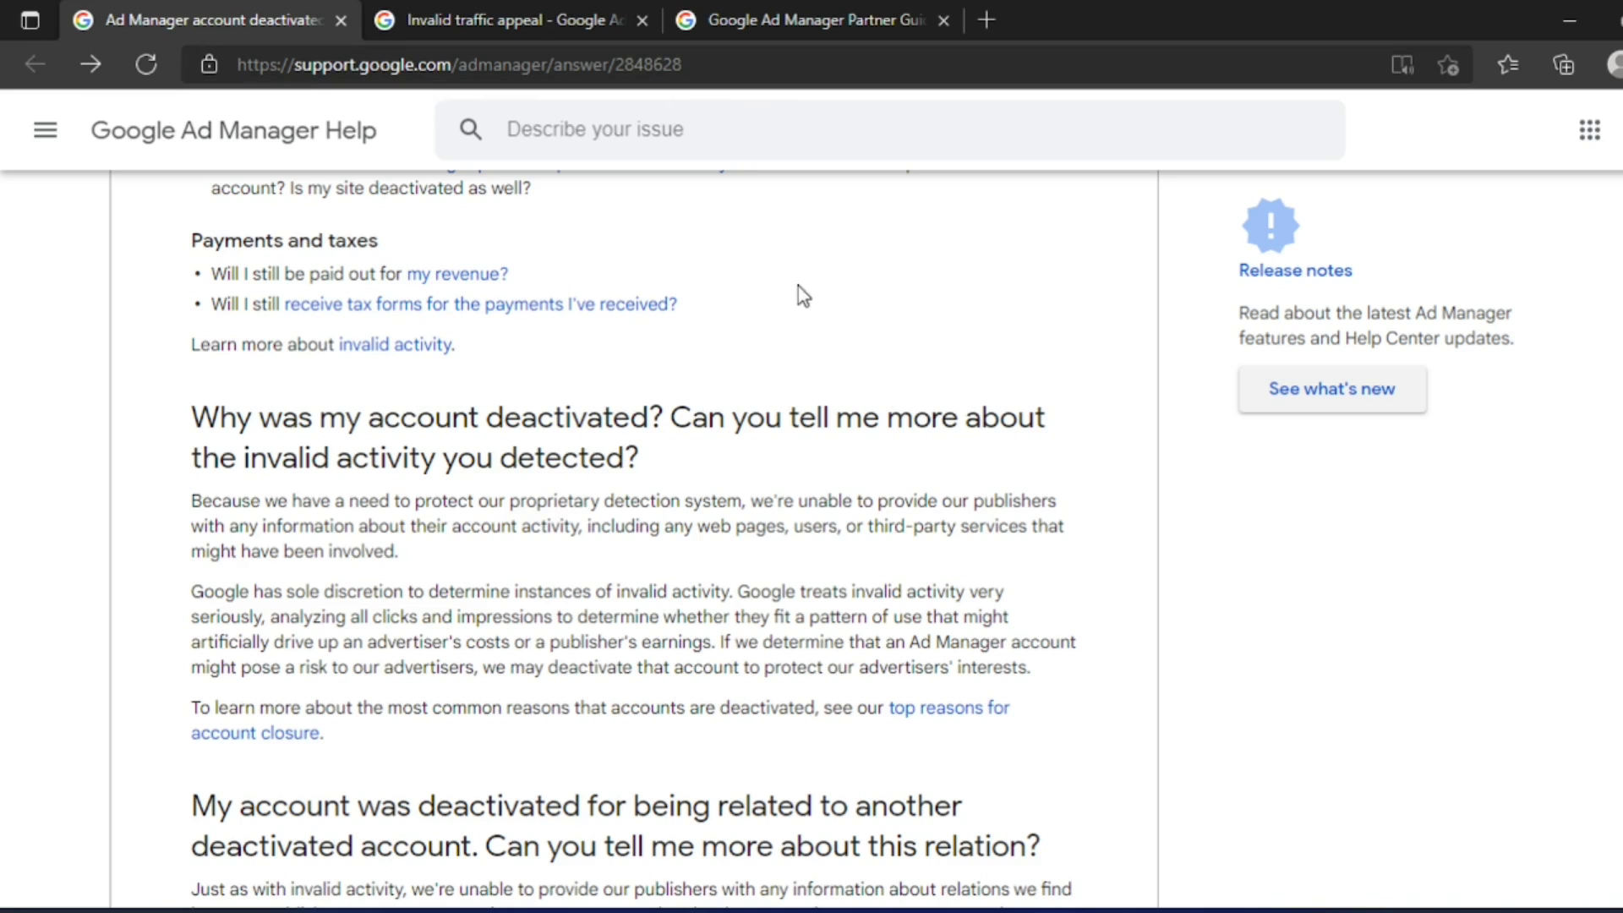
pyautogui.scroll(-5, 780, 376)
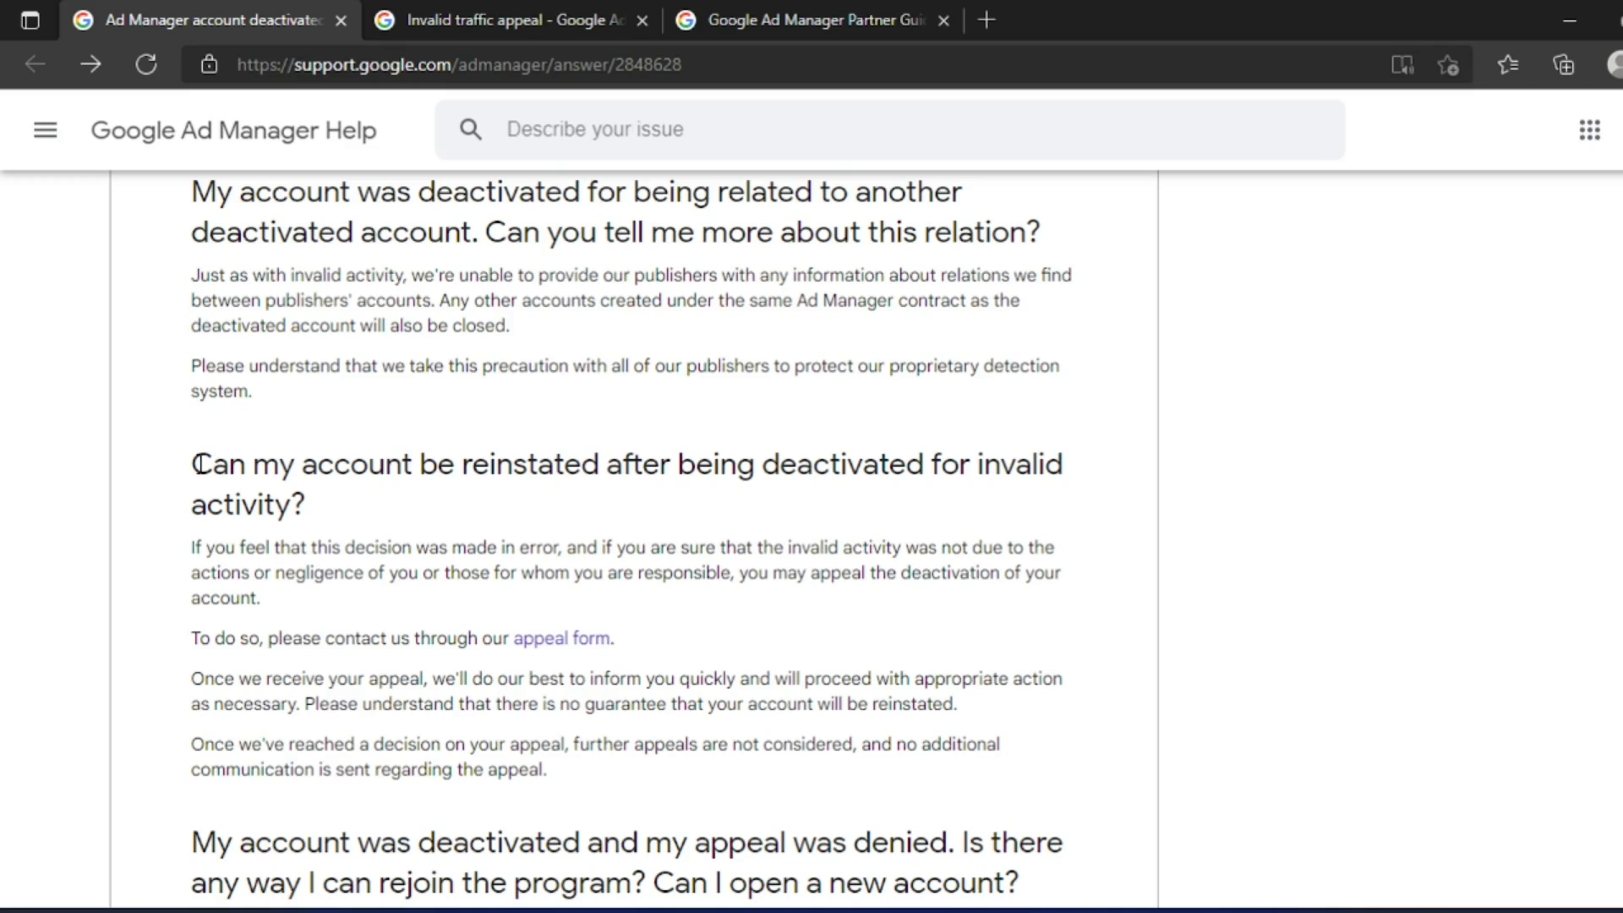
pyautogui.moveTo(192, 464); pyautogui.dragTo(963, 481)
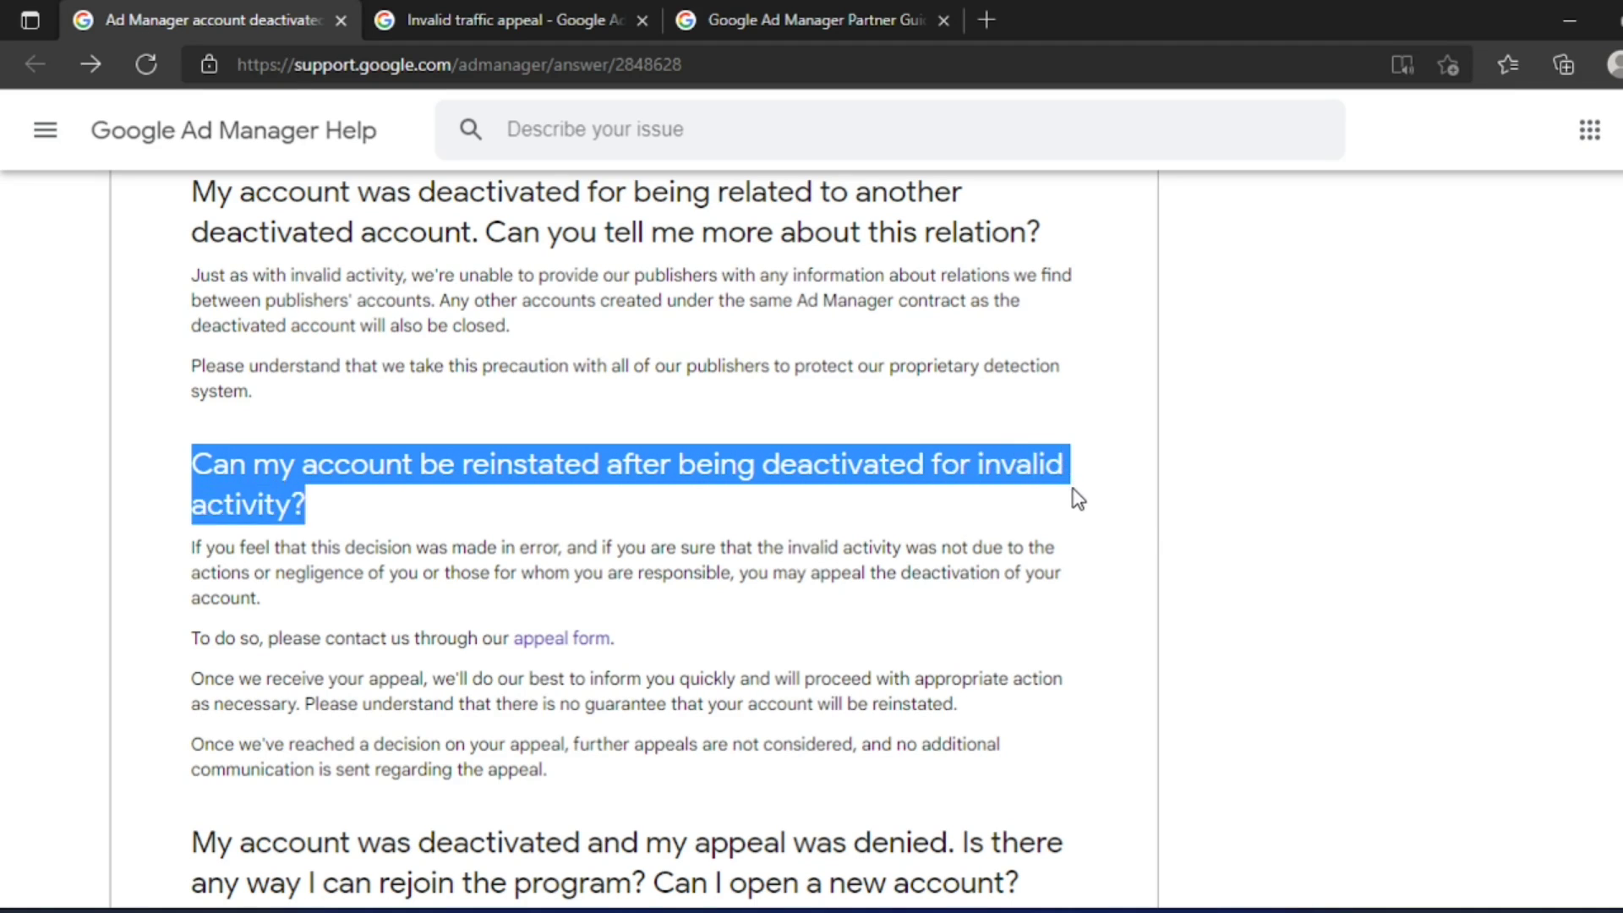
pyautogui.moveTo(964, 479); pyautogui.dragTo(1084, 512)
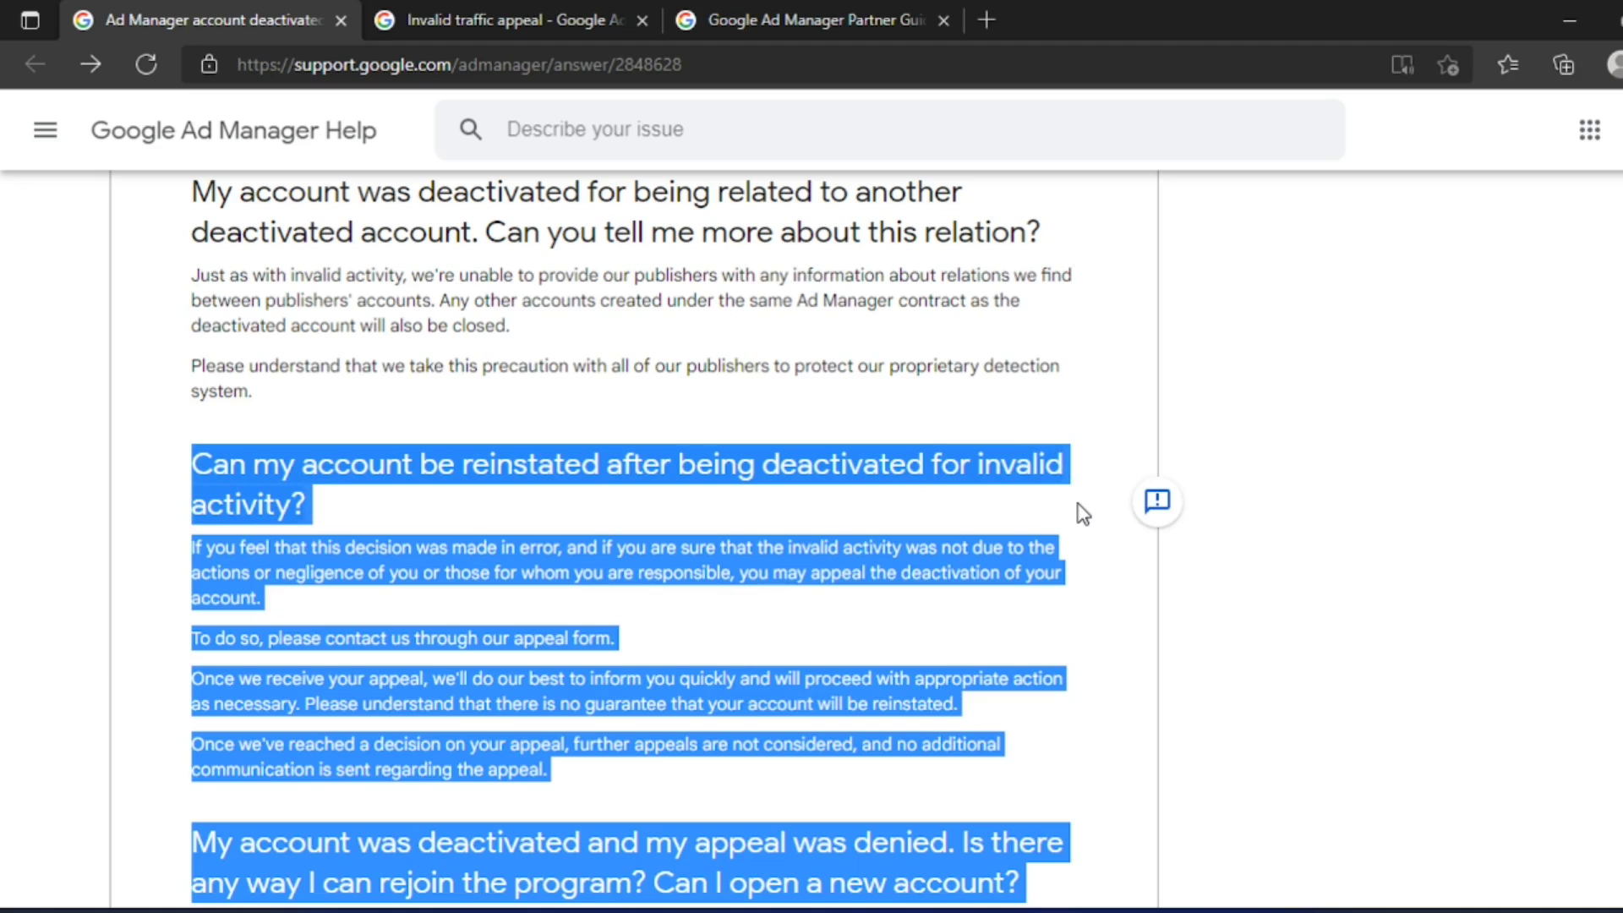
pyautogui.click(1207, 347)
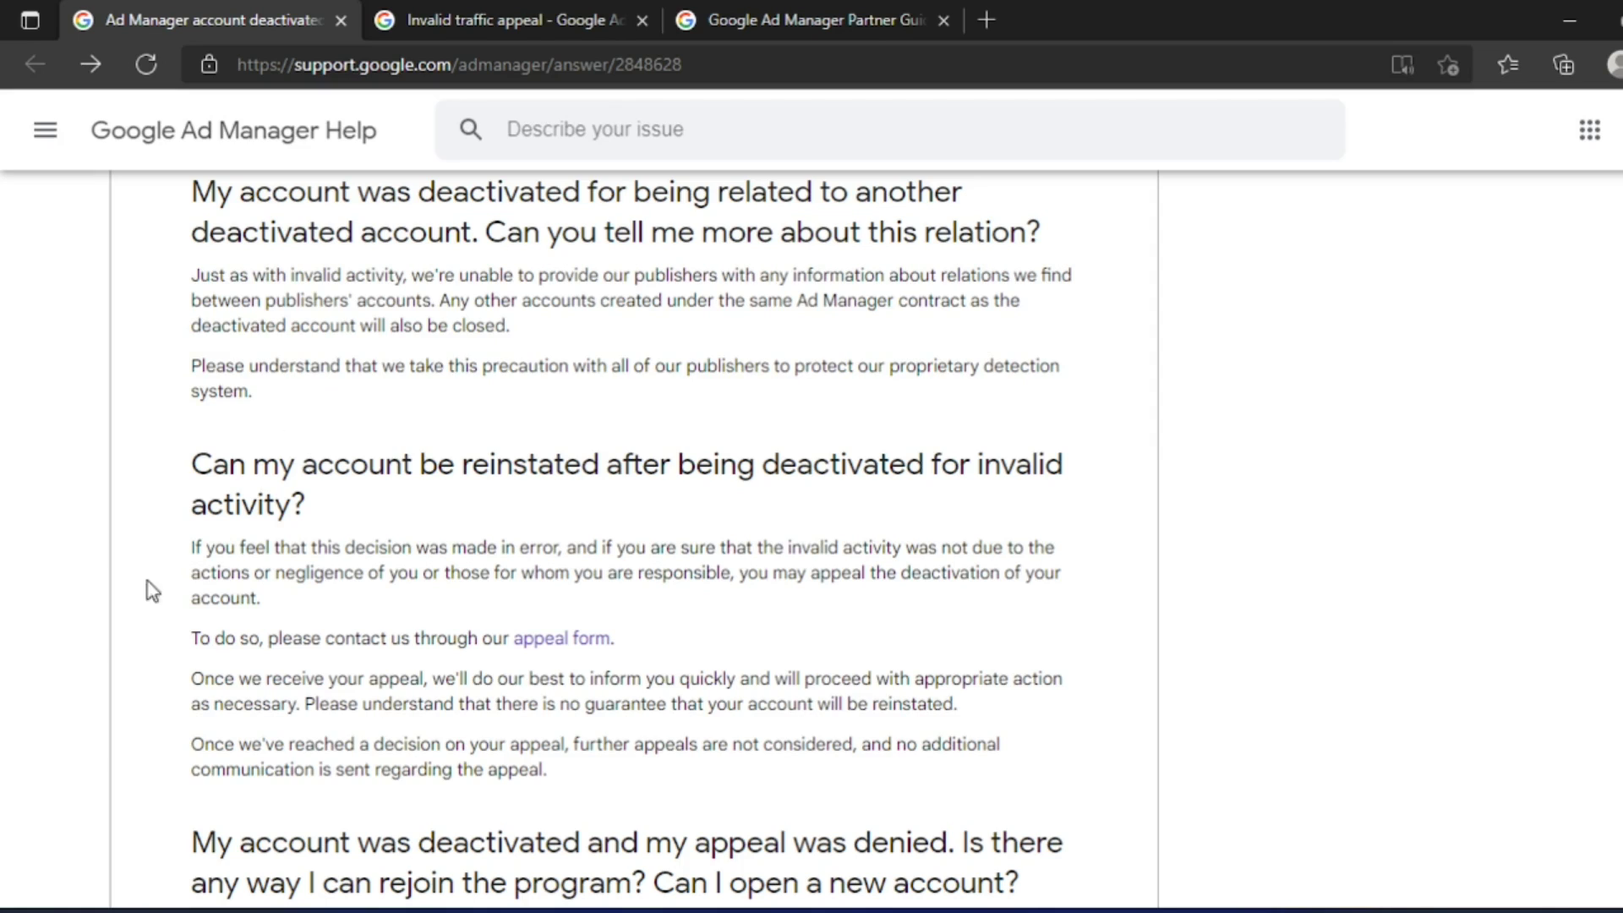
pyautogui.moveTo(203, 546)
pyautogui.mouseDown()
pyautogui.moveTo(1055, 541)
pyautogui.moveTo(733, 606)
pyautogui.moveTo(733, 575)
pyautogui.mouseUp()
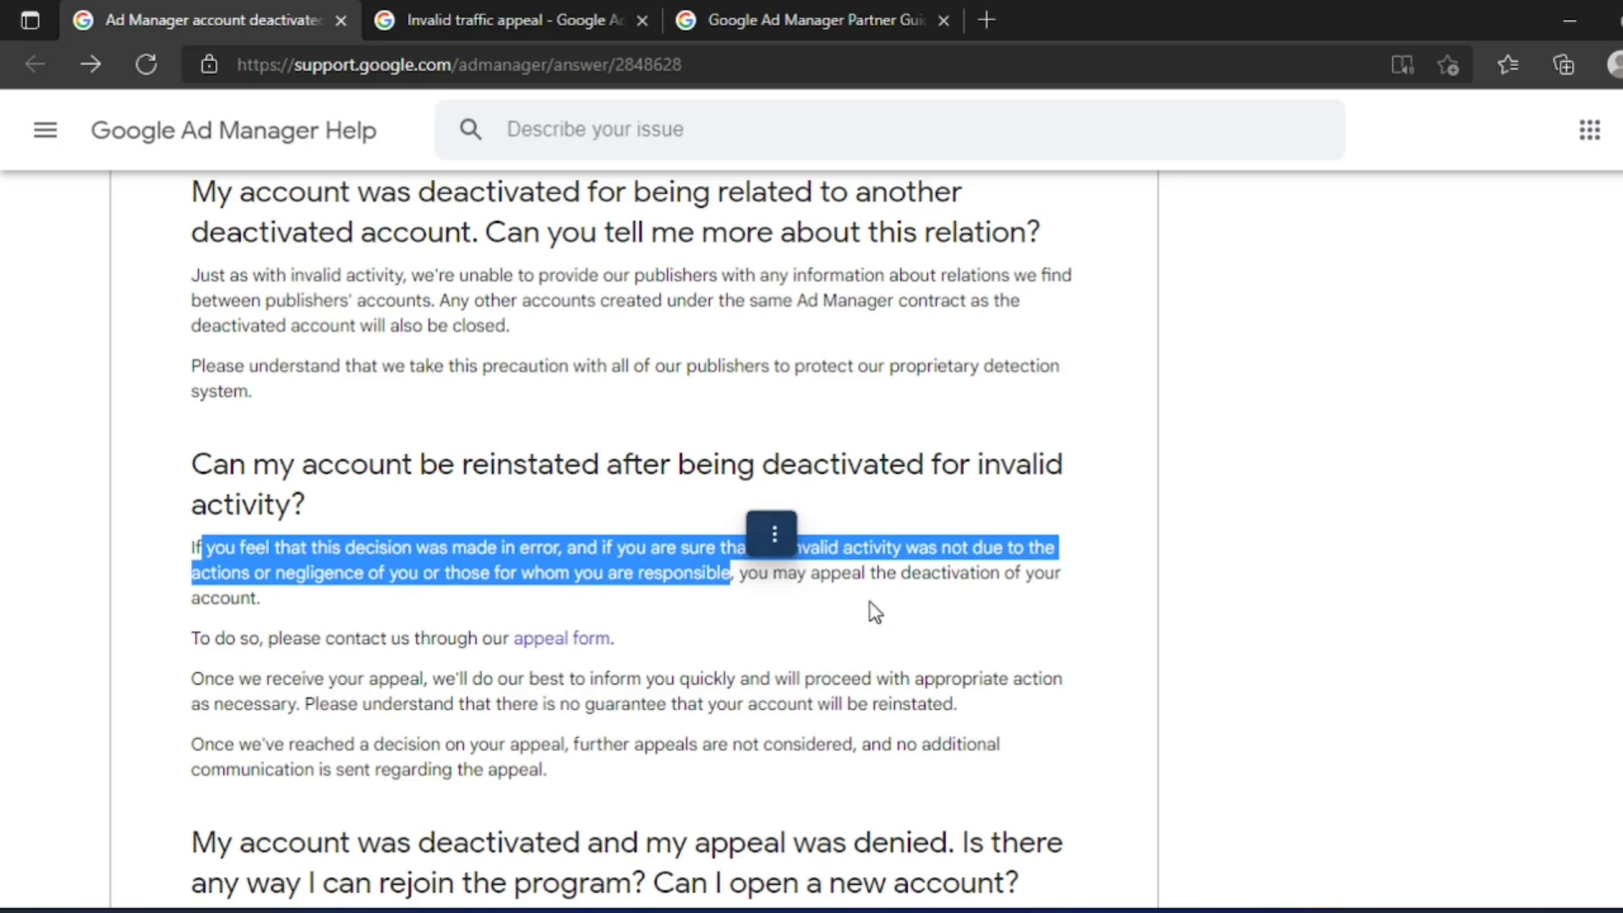
pyautogui.click(1214, 537)
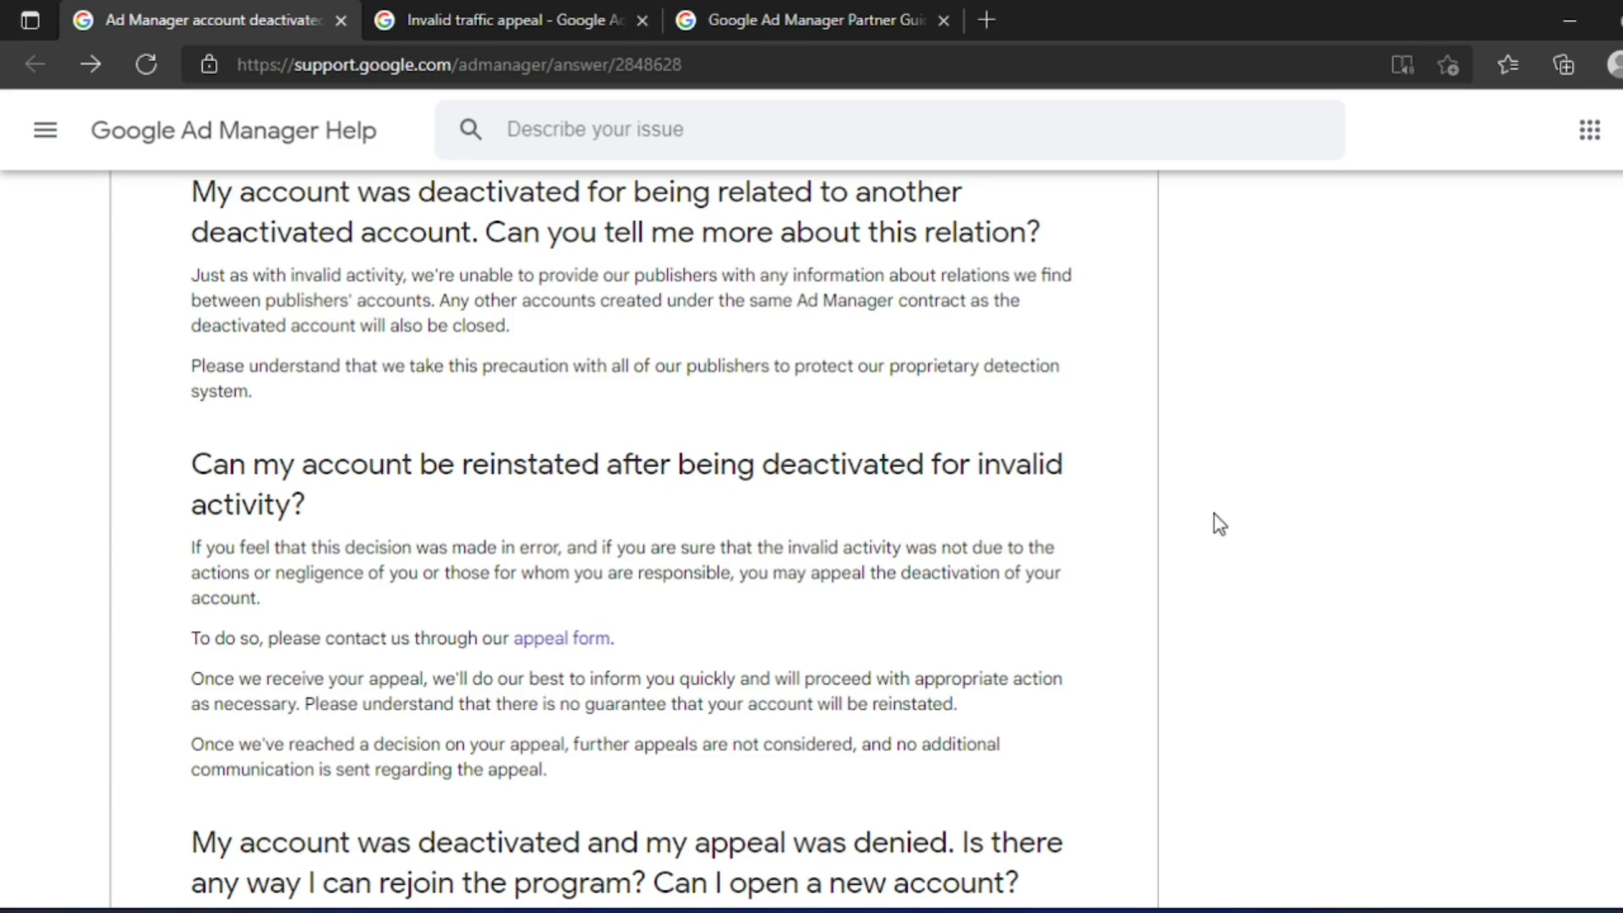
# Open the 'Invalid traffic appeal' form in a new tab, highlighting its heading and publisher code question
pyautogui.keyDown('ctrl'); pyautogui.click(551, 643); pyautogui.keyUp('ctrl')
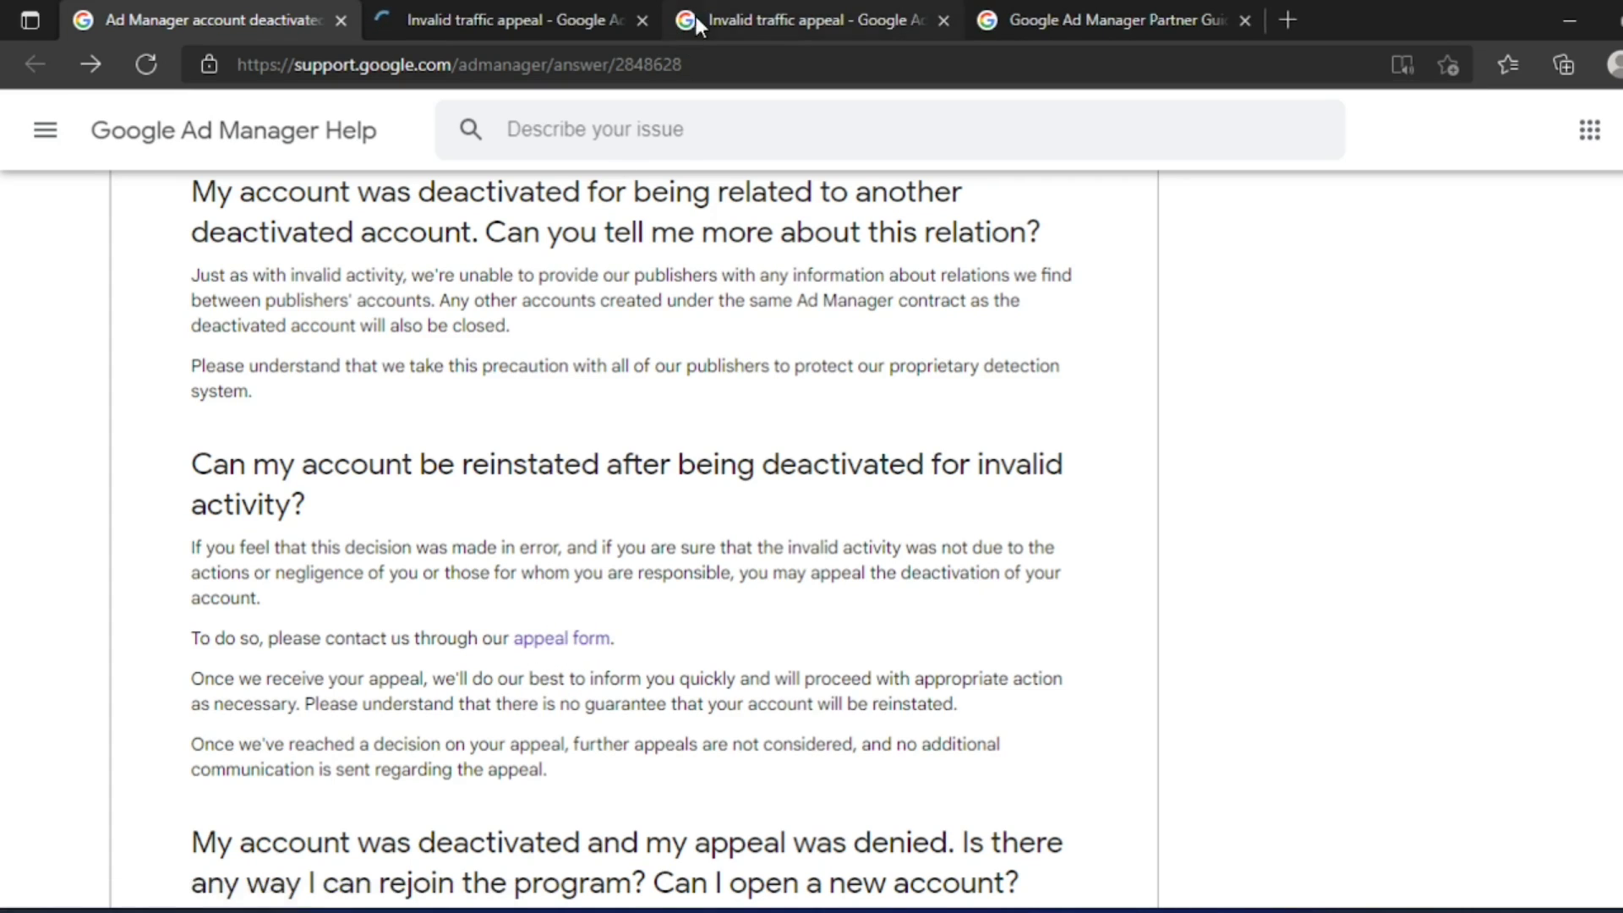
pyautogui.click(761, 19)
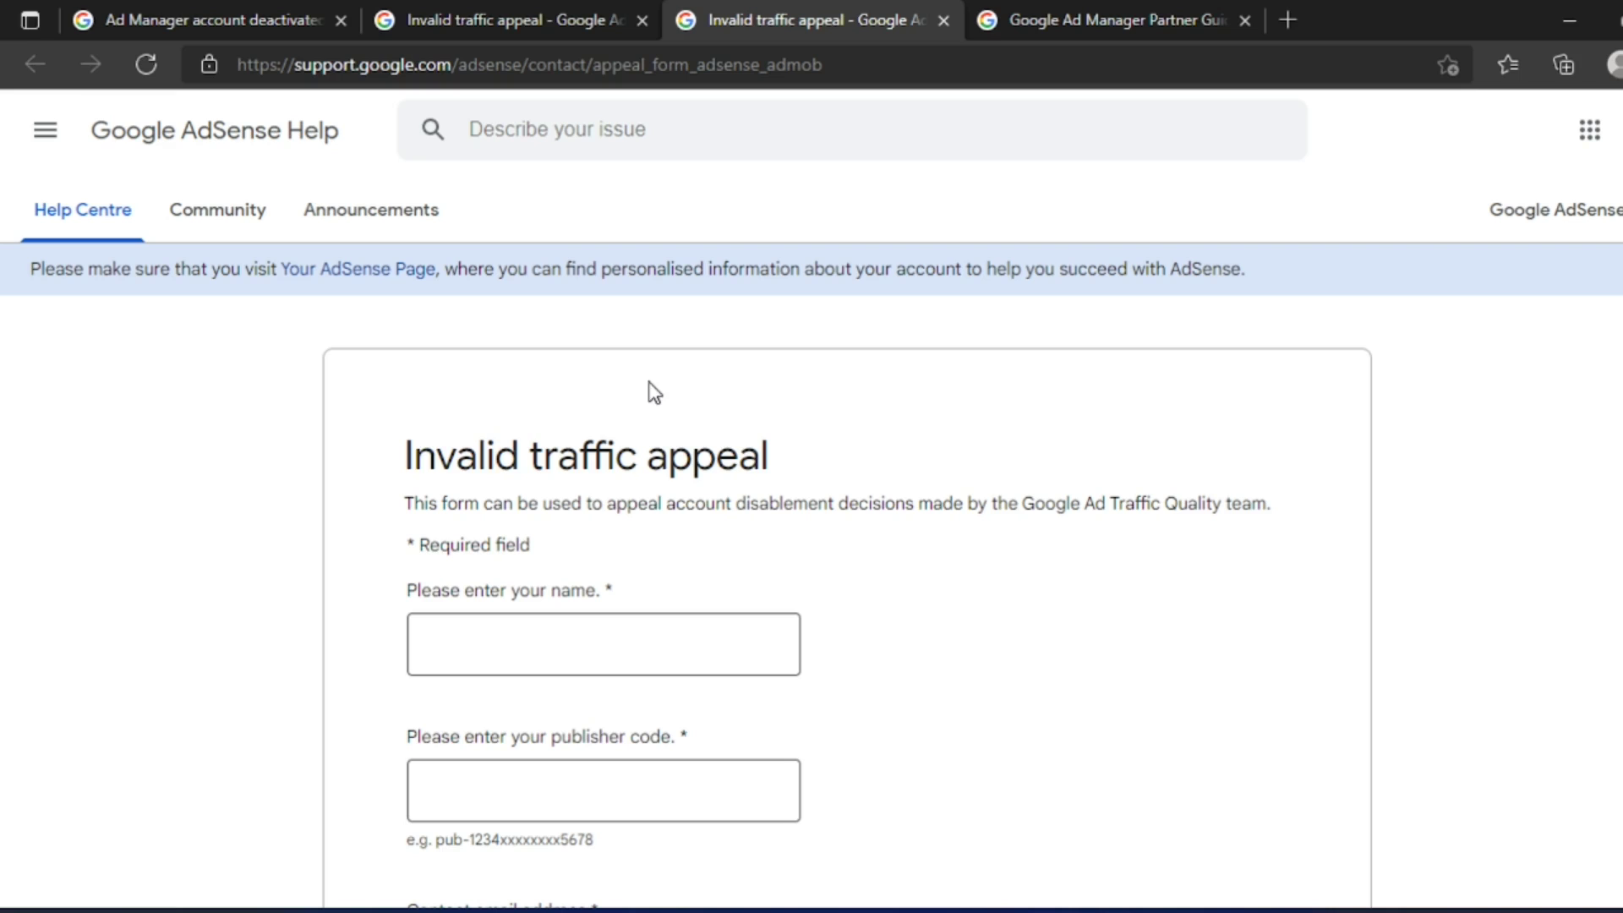
pyautogui.moveTo(406, 451); pyautogui.dragTo(786, 456)
pyautogui.rightClick(830, 380)
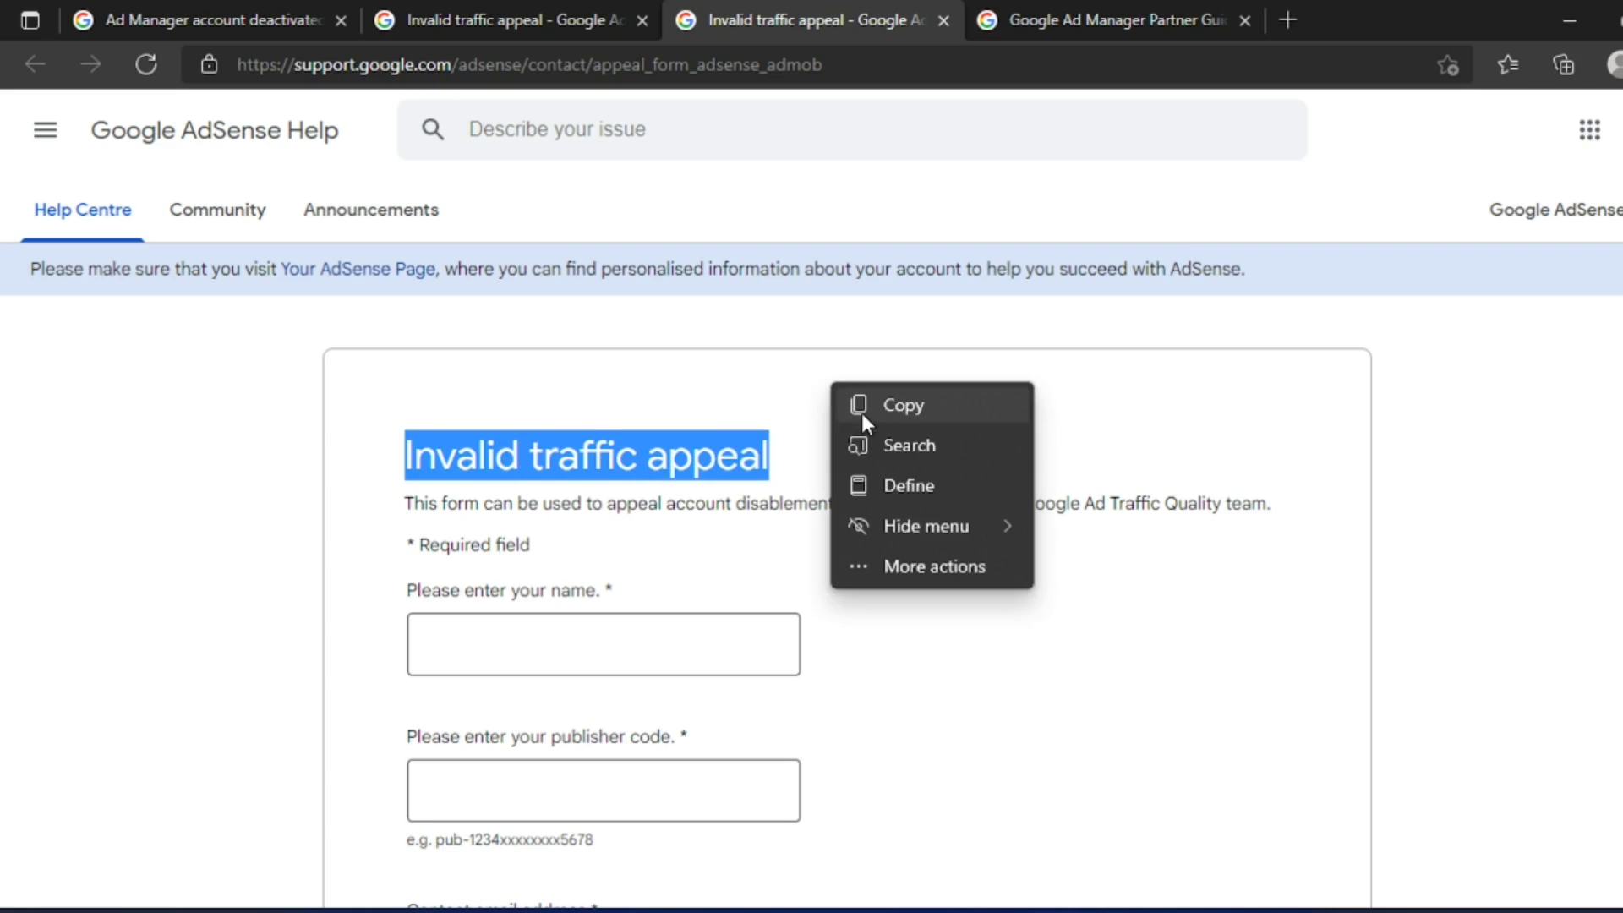
pyautogui.click(1112, 390)
pyautogui.scroll(-1, 786, 439)
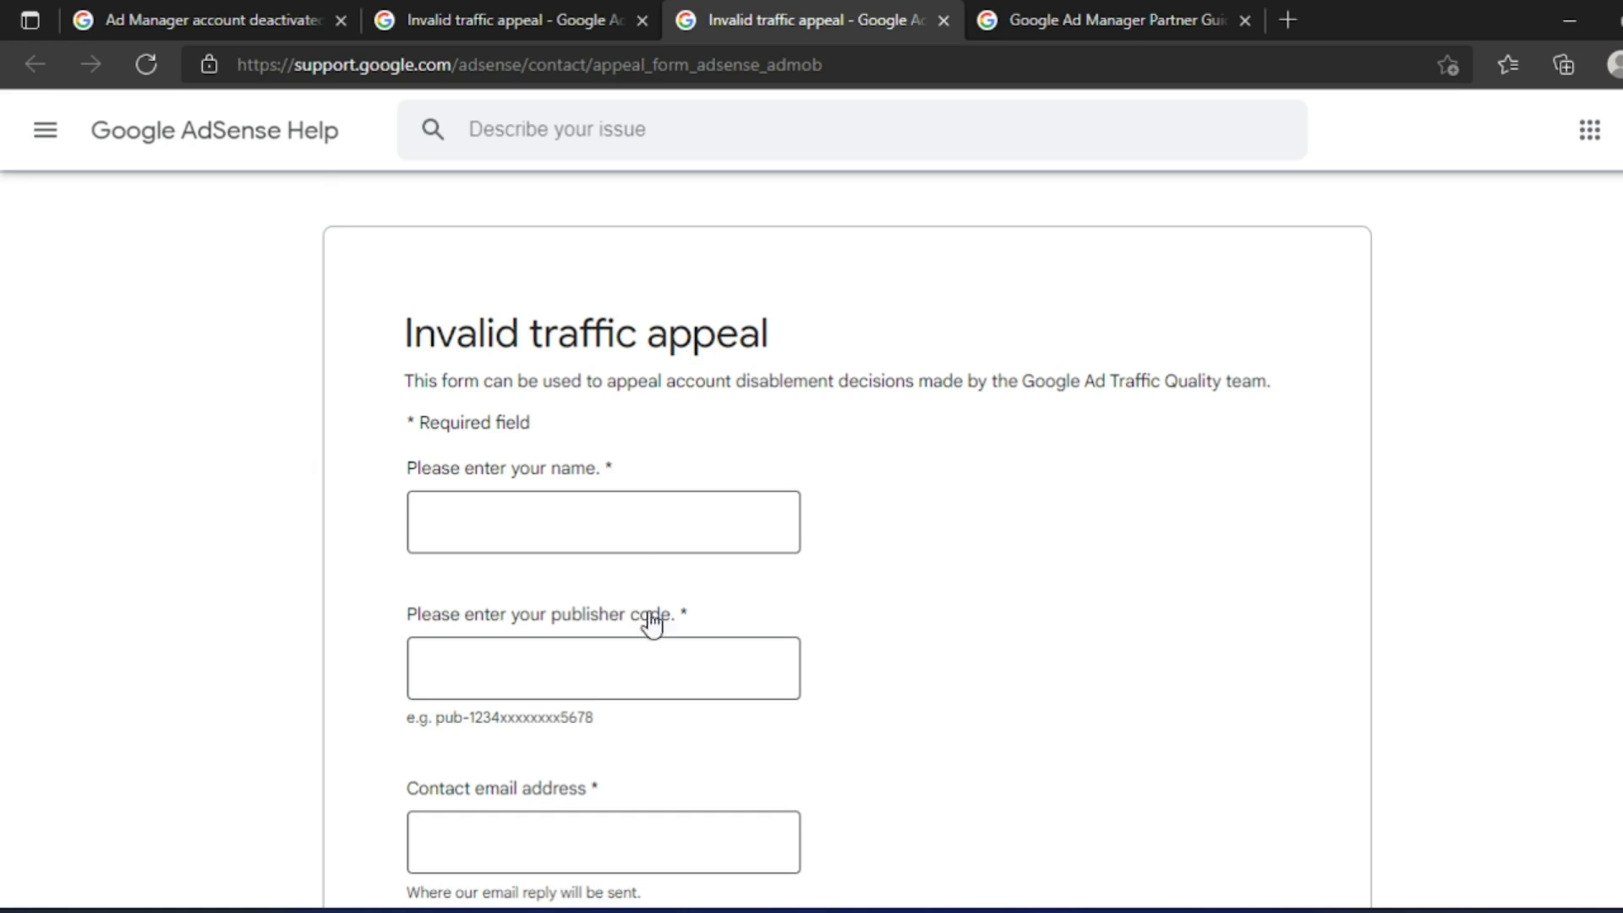
pyautogui.scroll(-1, 672, 608)
pyautogui.moveTo(409, 491); pyautogui.dragTo(706, 482)
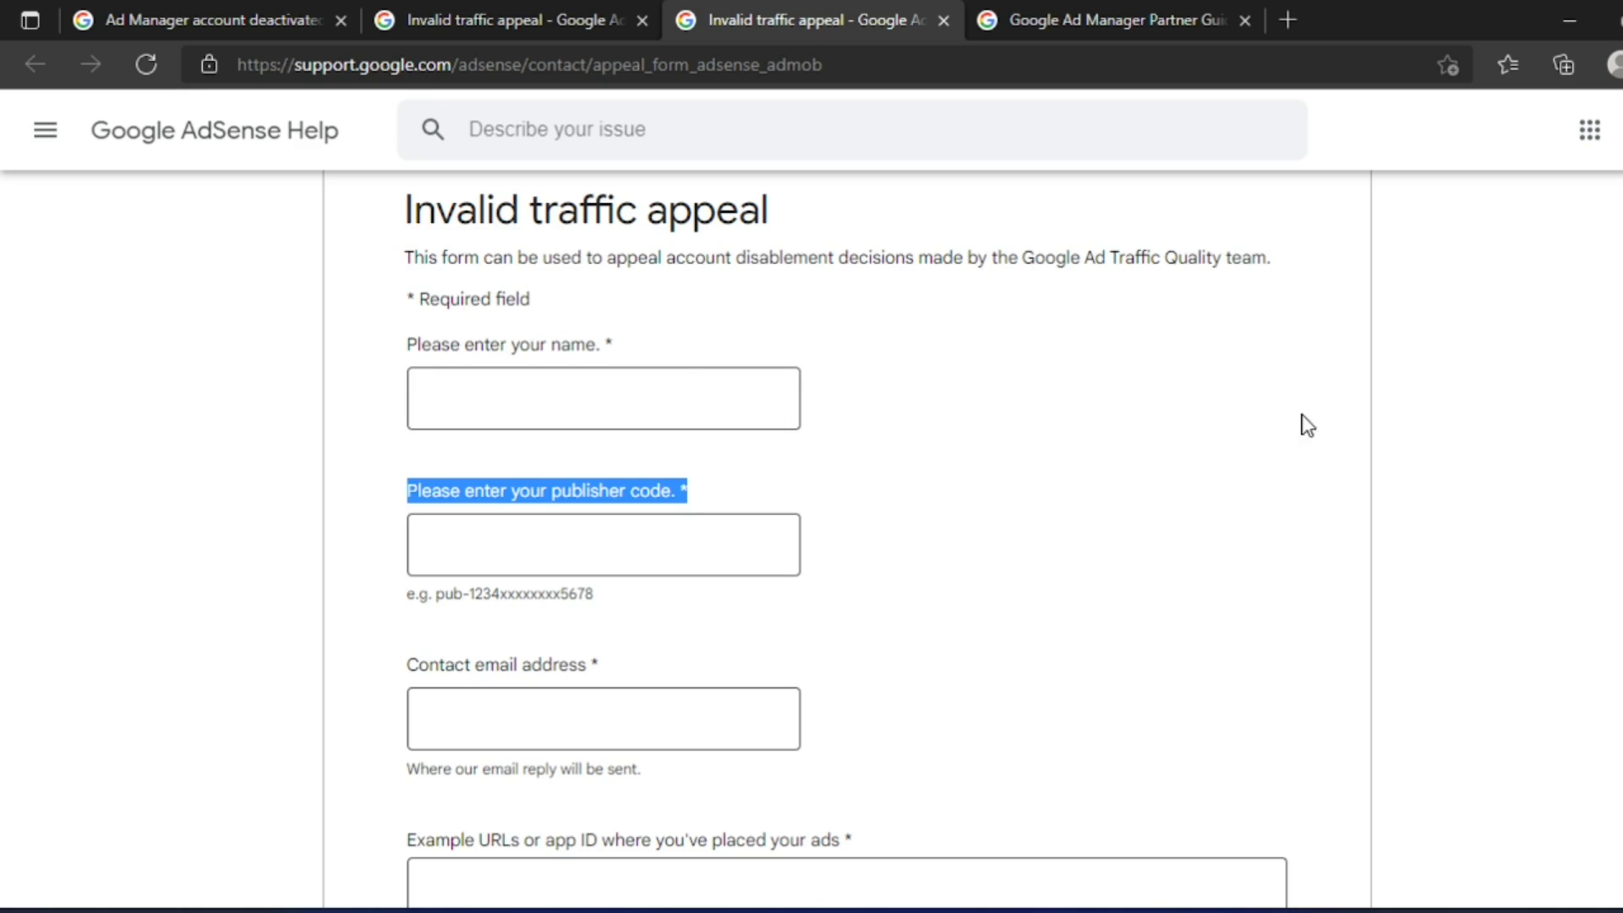
pyautogui.click(1478, 409)
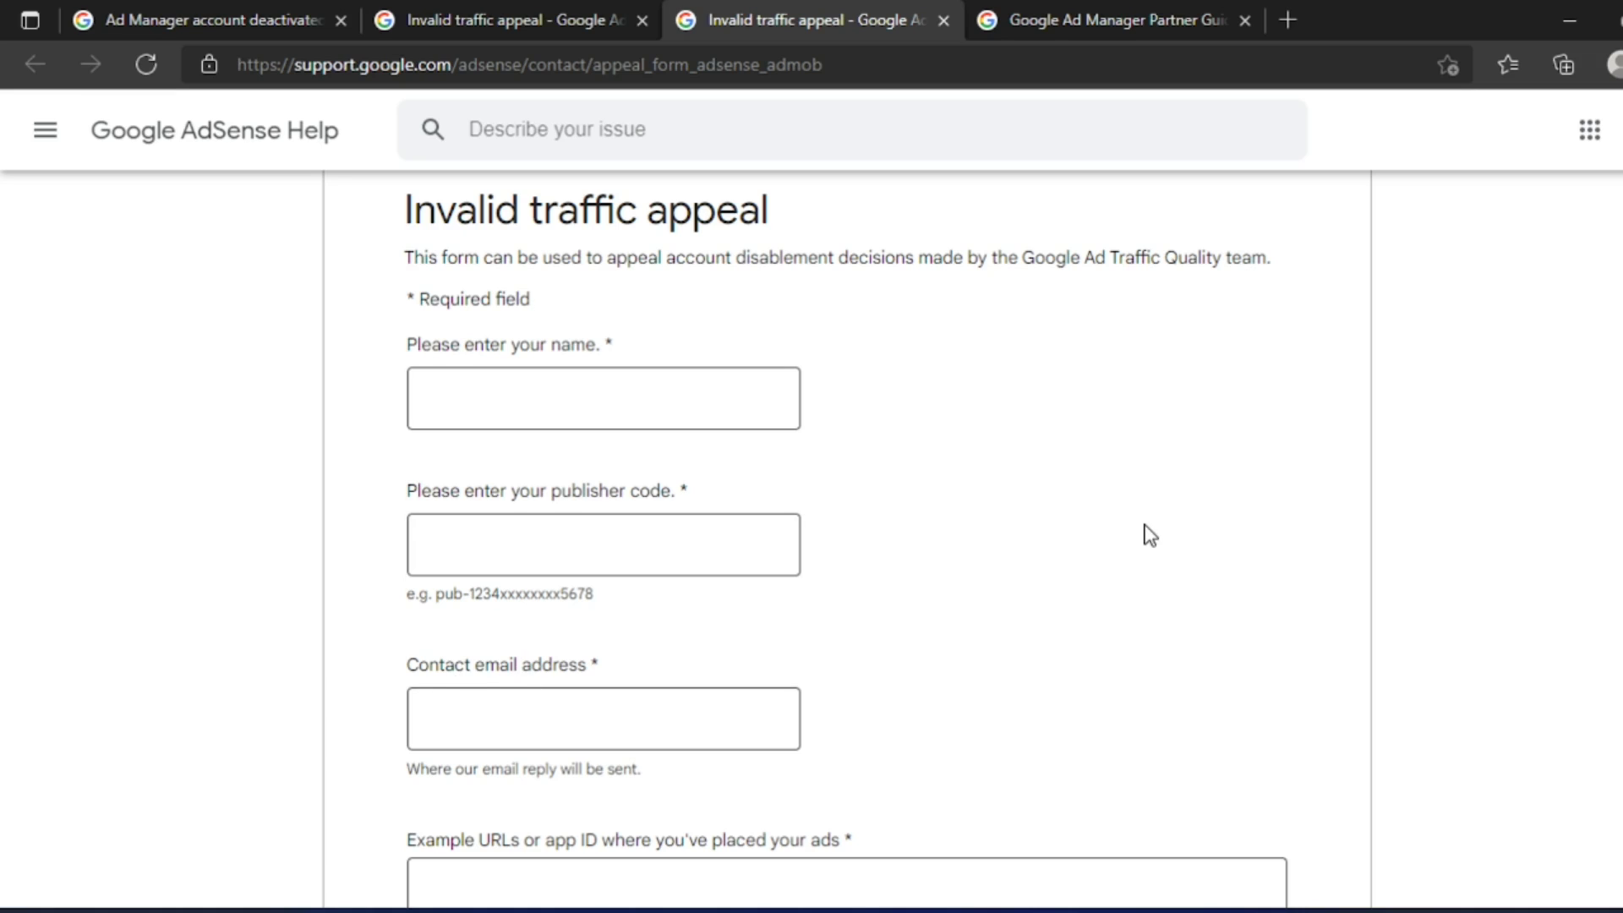
pyautogui.scroll(-1, 1151, 535)
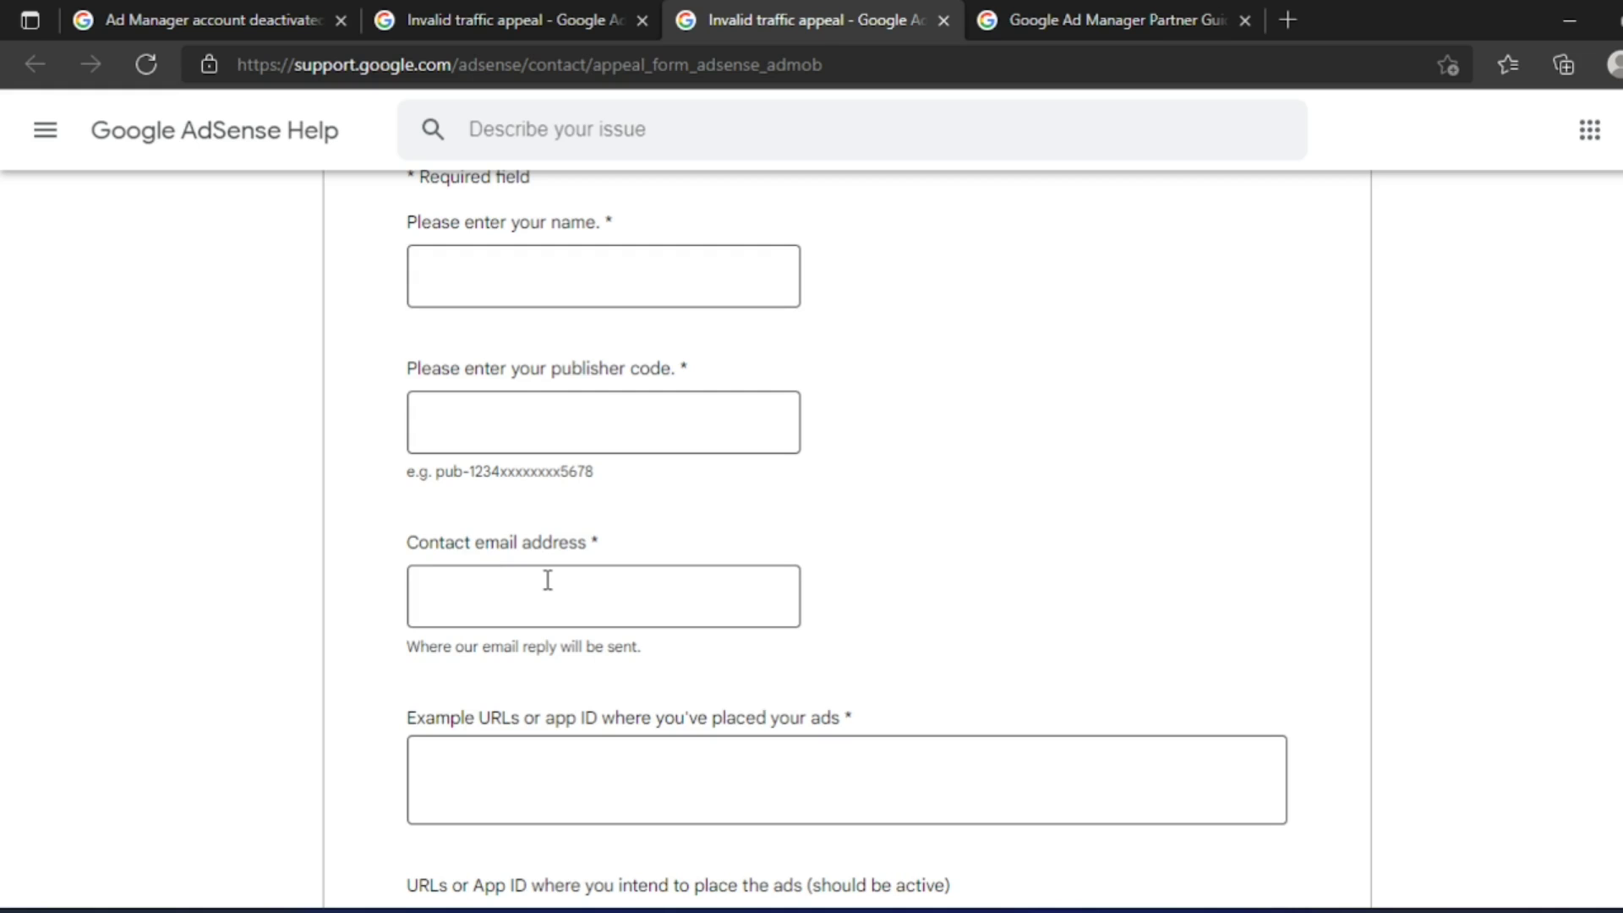
pyautogui.scroll(-2, 710, 570)
pyautogui.scroll(-1, 710, 572)
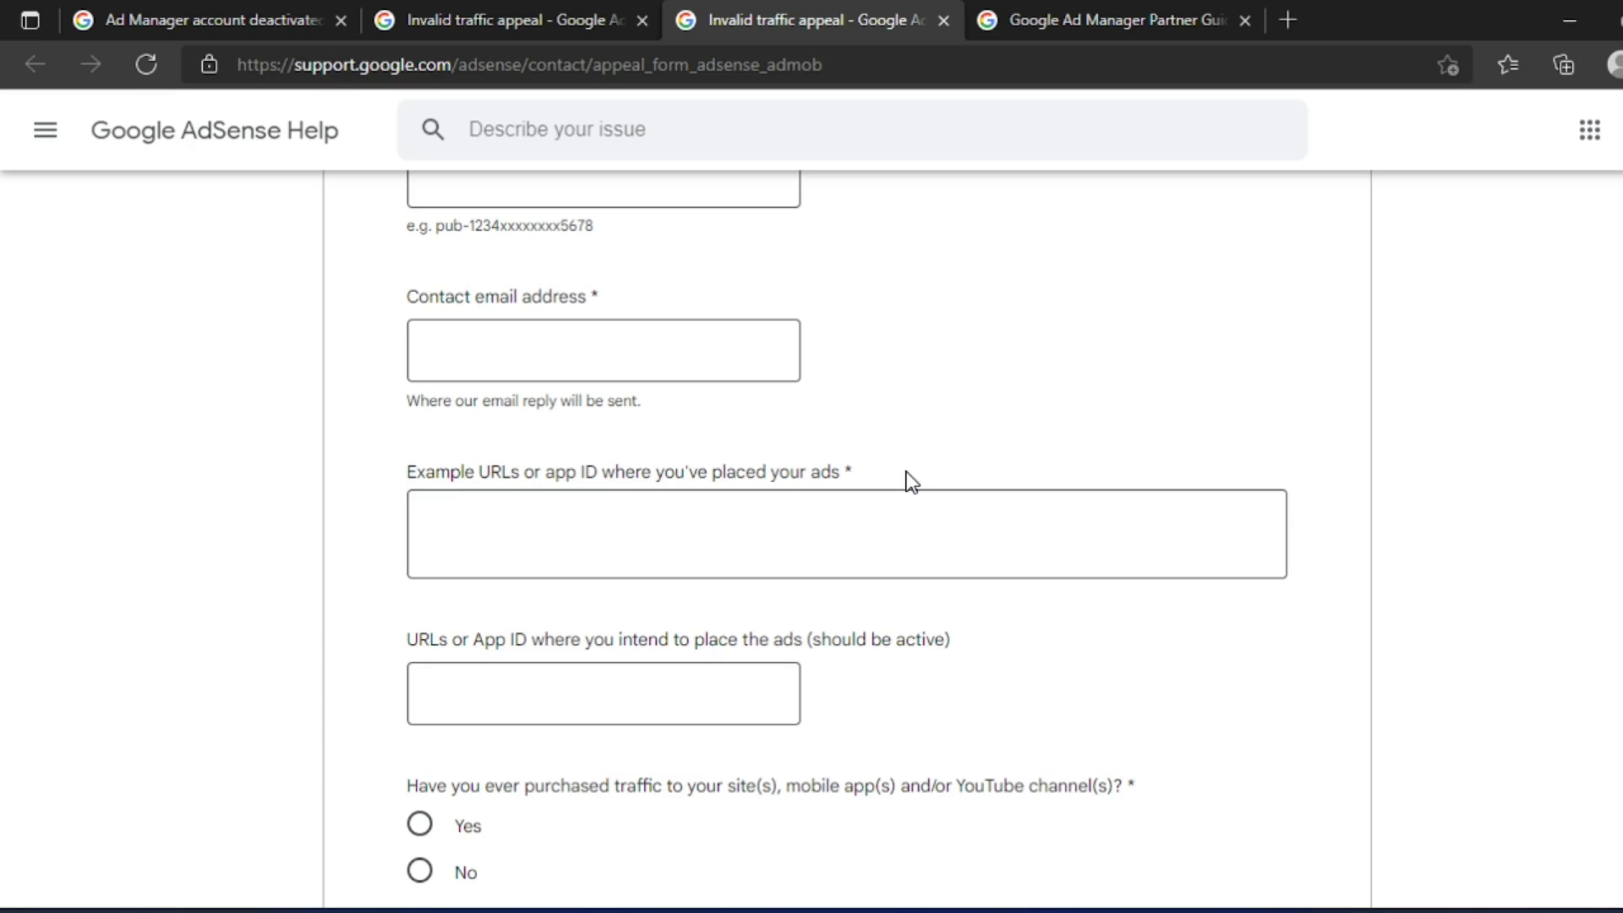
pyautogui.moveTo(888, 475); pyautogui.dragTo(391, 476)
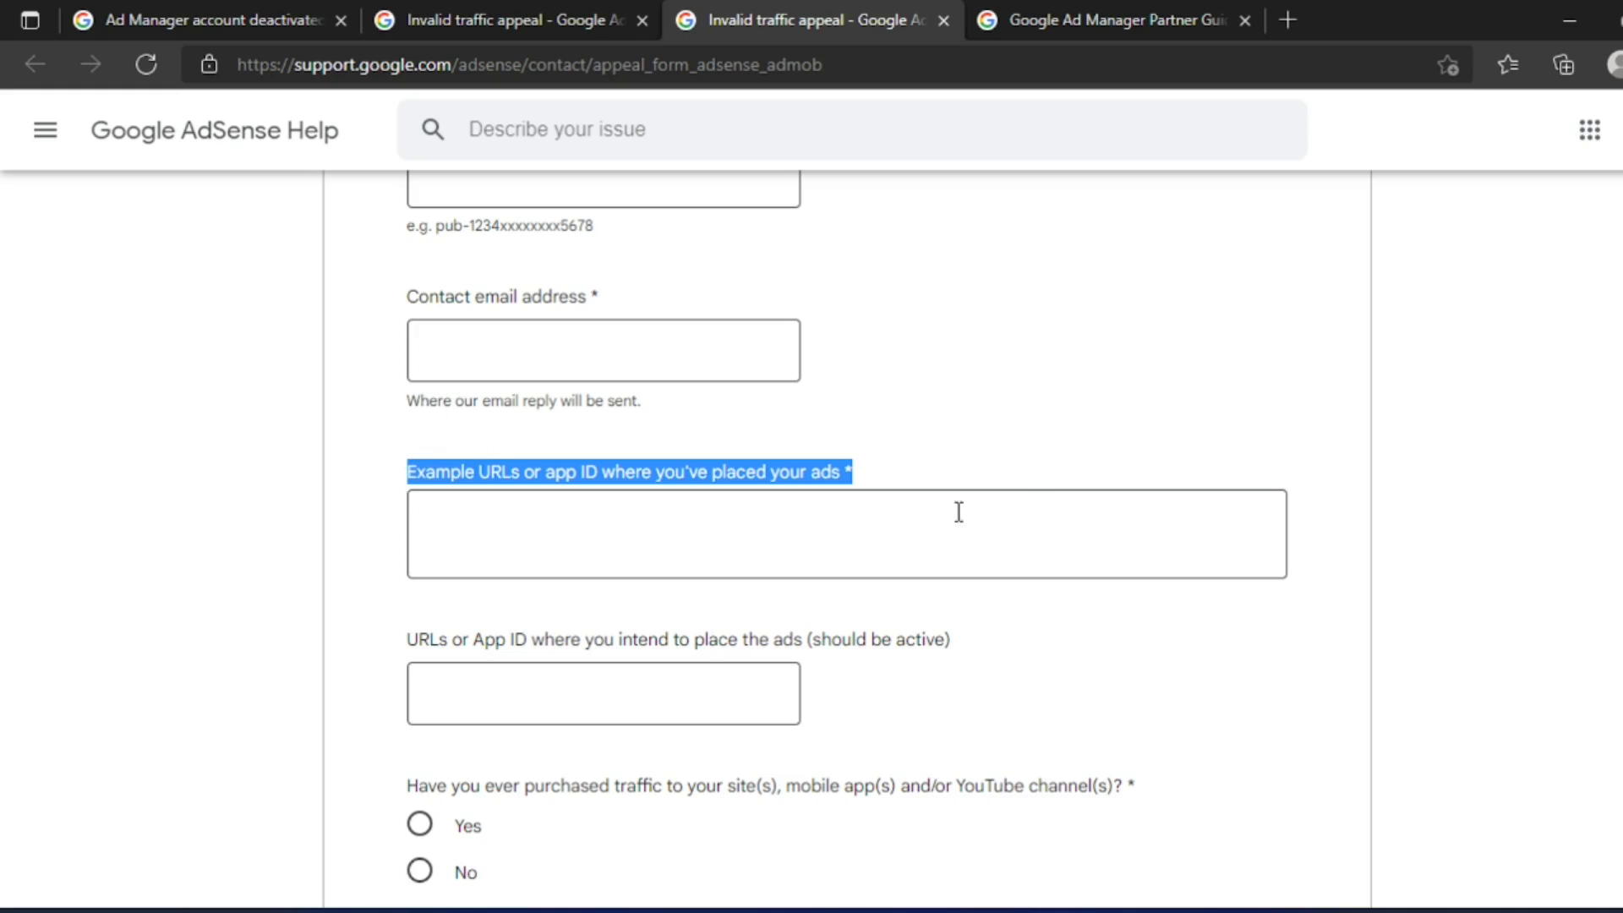
pyautogui.scroll(-3, 1027, 507)
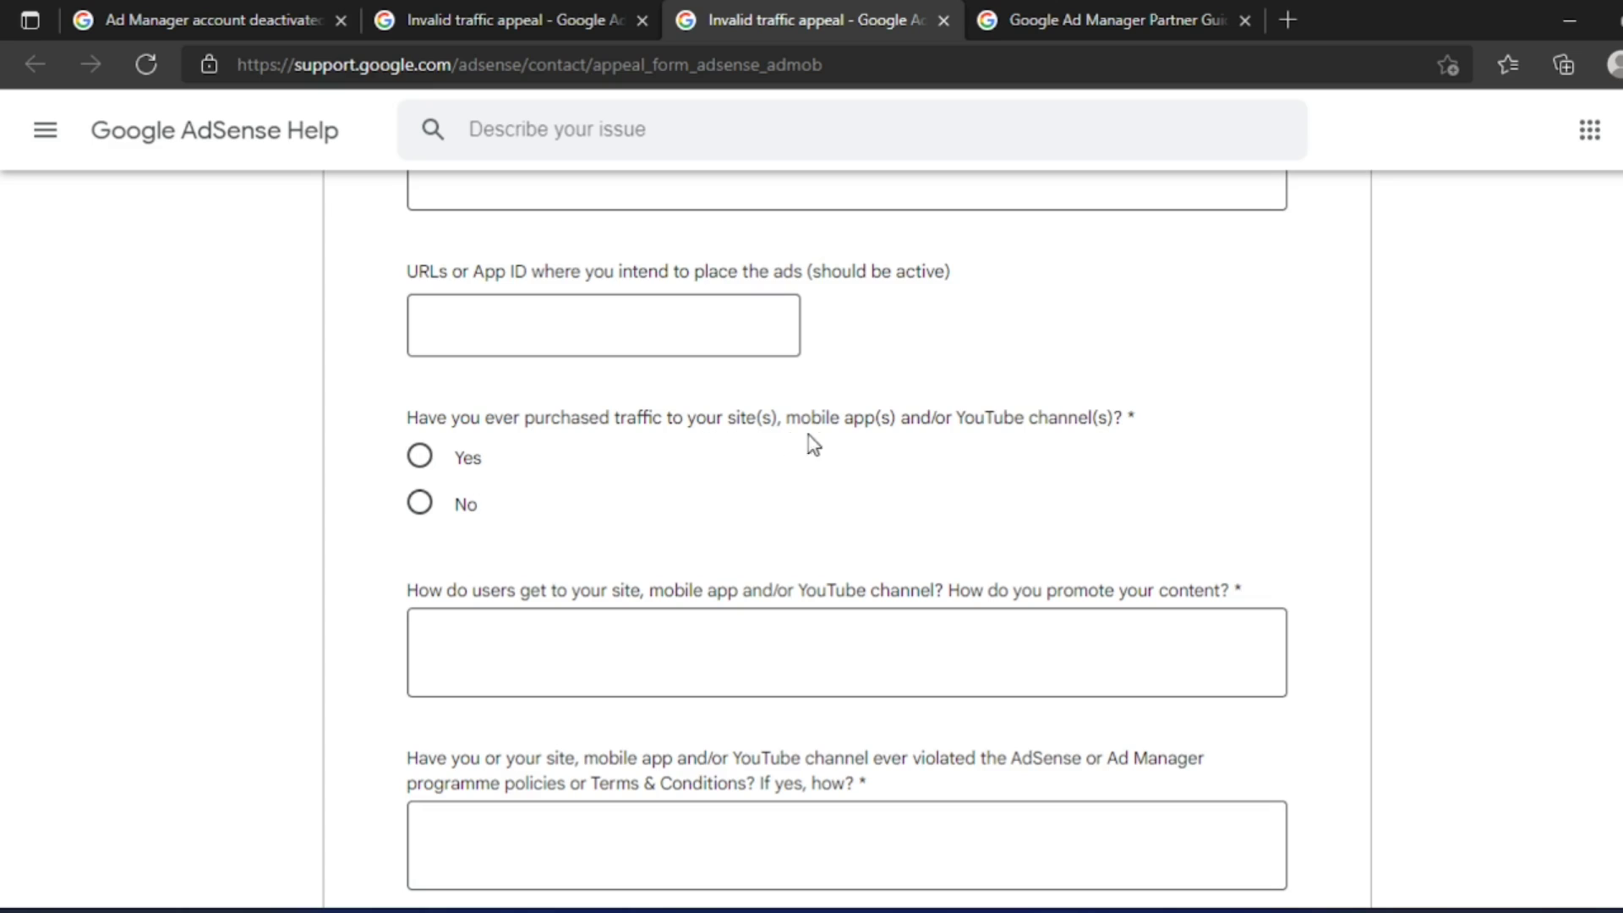
pyautogui.moveTo(1140, 419); pyautogui.dragTo(403, 419)
pyautogui.click(92, 427)
pyautogui.scroll(-2, 1115, 508)
pyautogui.scroll(-3, 1153, 584)
pyautogui.scroll(-3, 1167, 628)
pyautogui.scroll(-2, 1198, 710)
pyautogui.scroll(-3, 1198, 697)
pyautogui.scroll(5, 1199, 698)
pyautogui.scroll(3, 1201, 689)
pyautogui.scroll(1, 1201, 688)
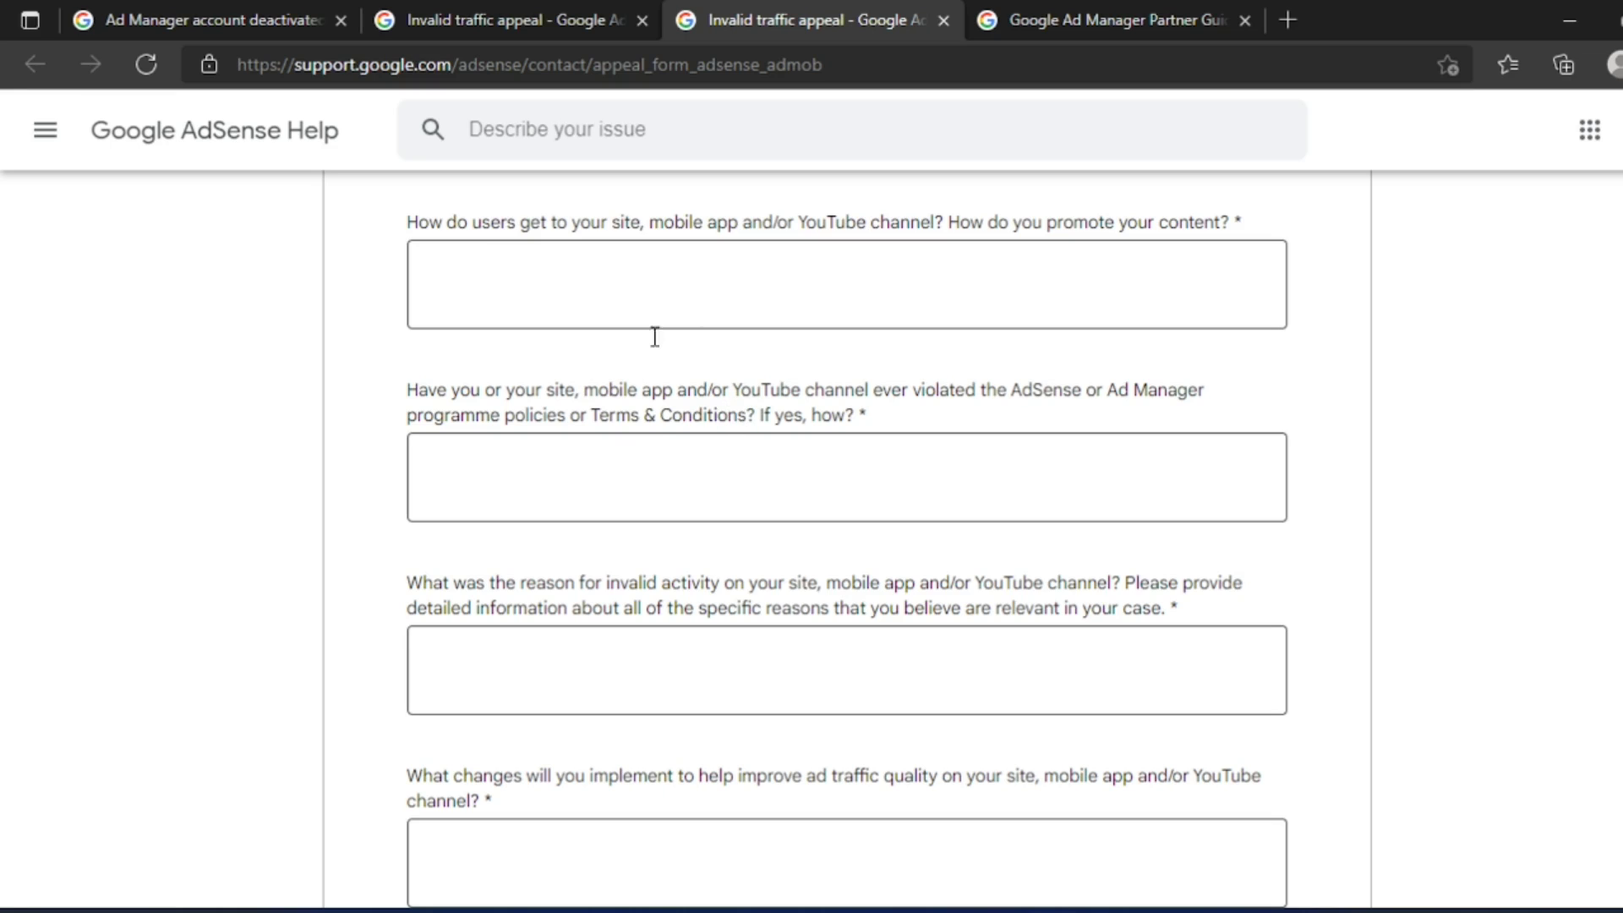
pyautogui.scroll(-2, 656, 437)
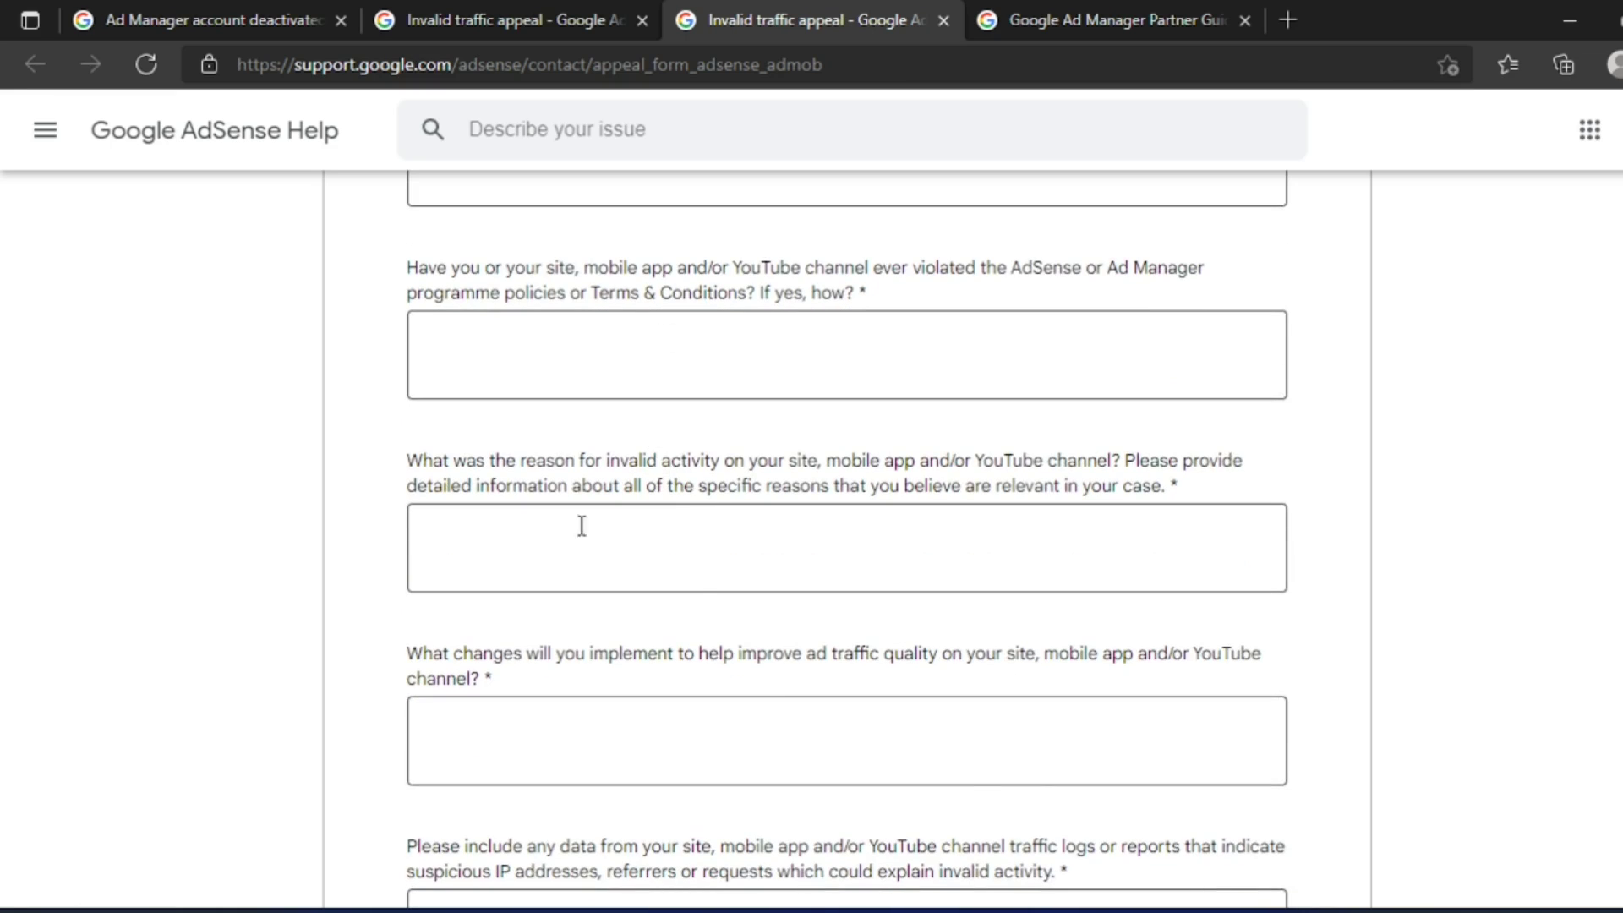
pyautogui.scroll(-1, 1014, 622)
pyautogui.scroll(-3, 888, 634)
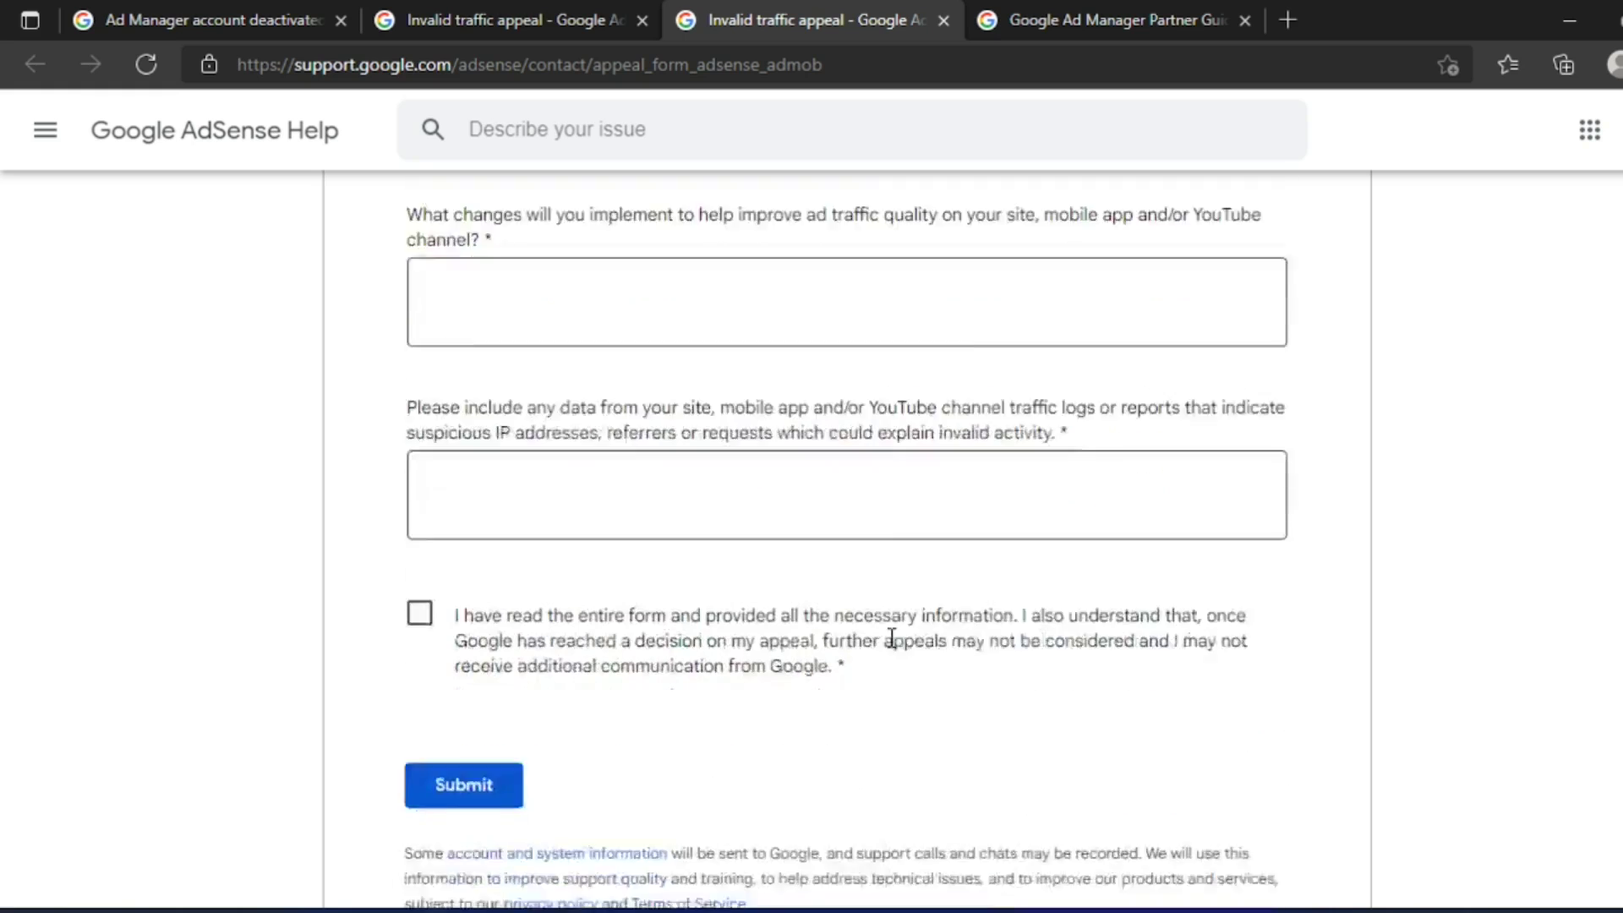
pyautogui.scroll(-2, 888, 633)
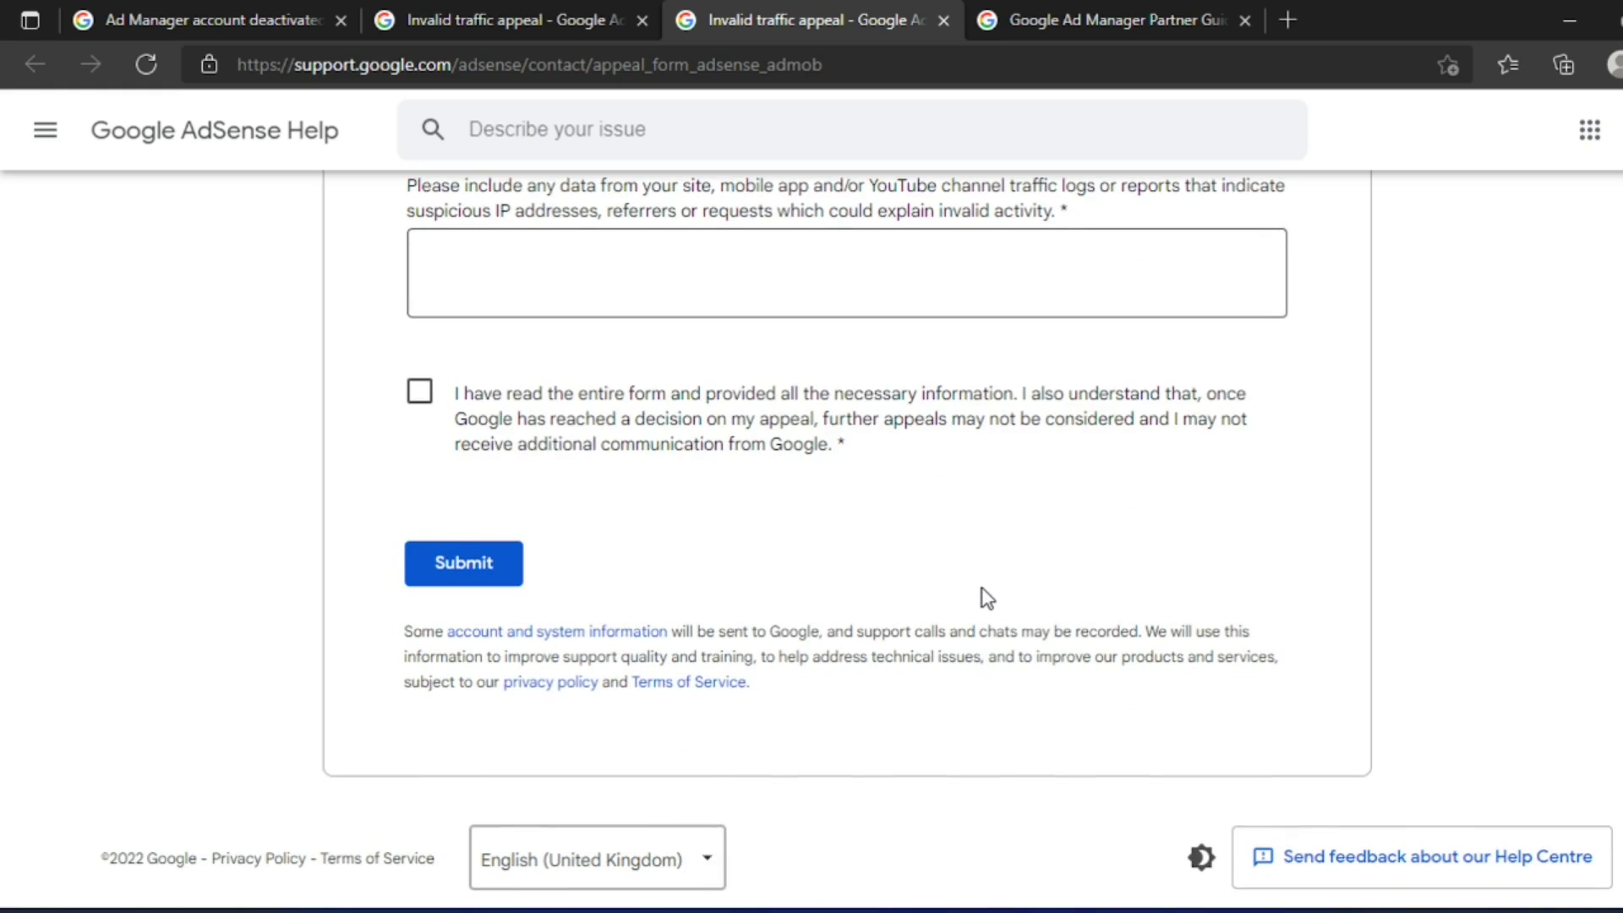
pyautogui.scroll(1, 988, 598)
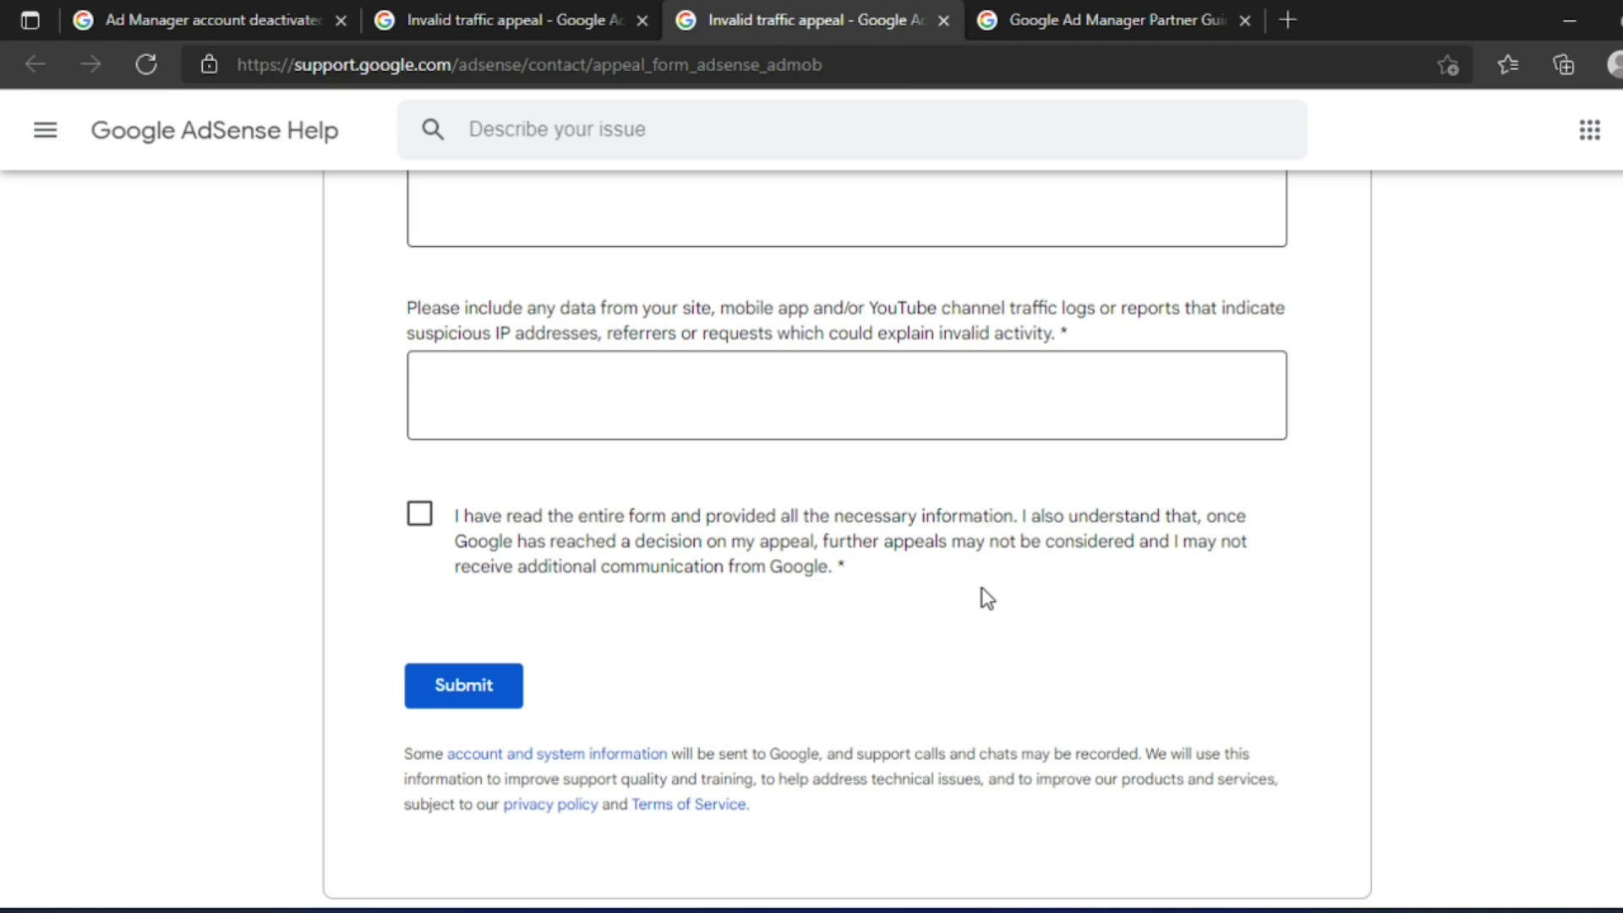
pyautogui.scroll(-1, 988, 598)
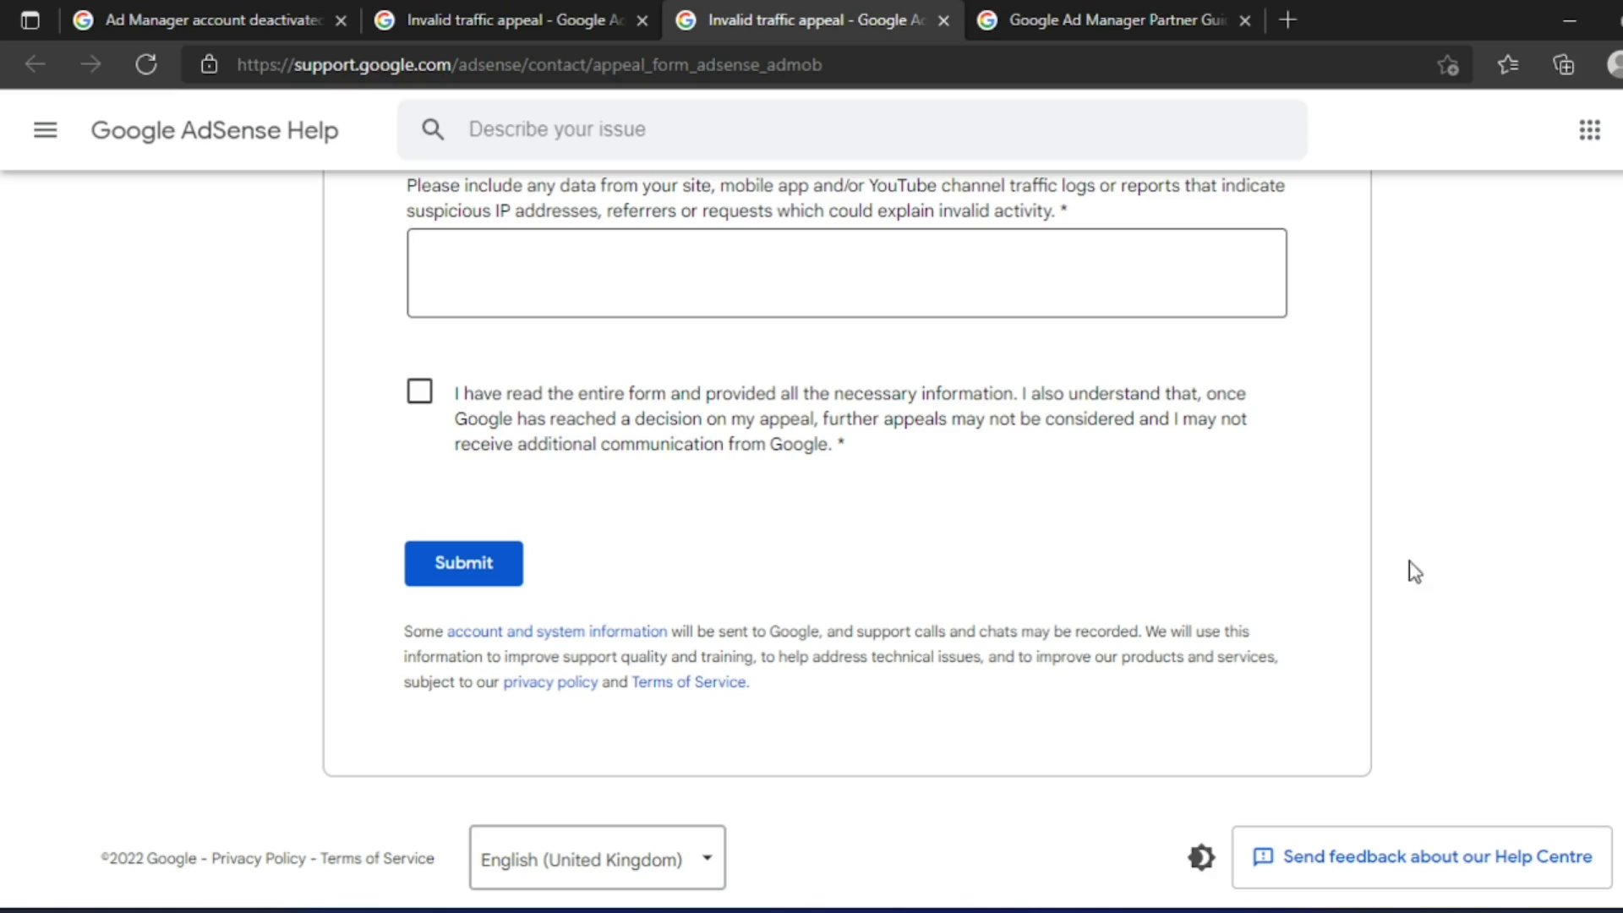
pyautogui.scroll(2, 1287, 530)
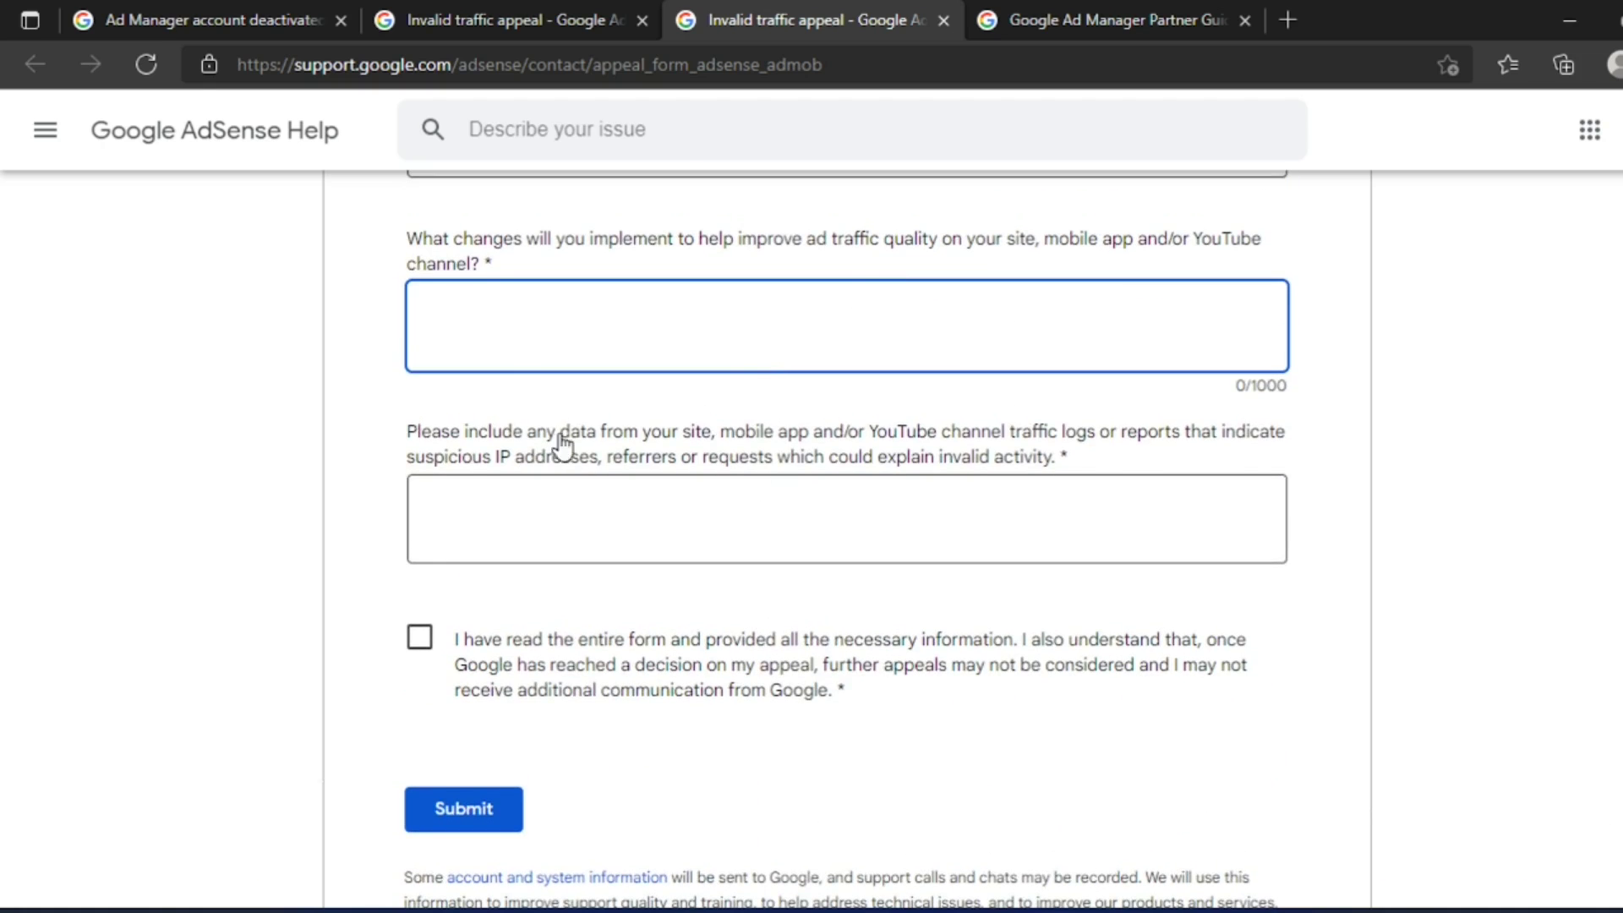
pyautogui.scroll(3, 907, 482)
pyautogui.scroll(2, 906, 380)
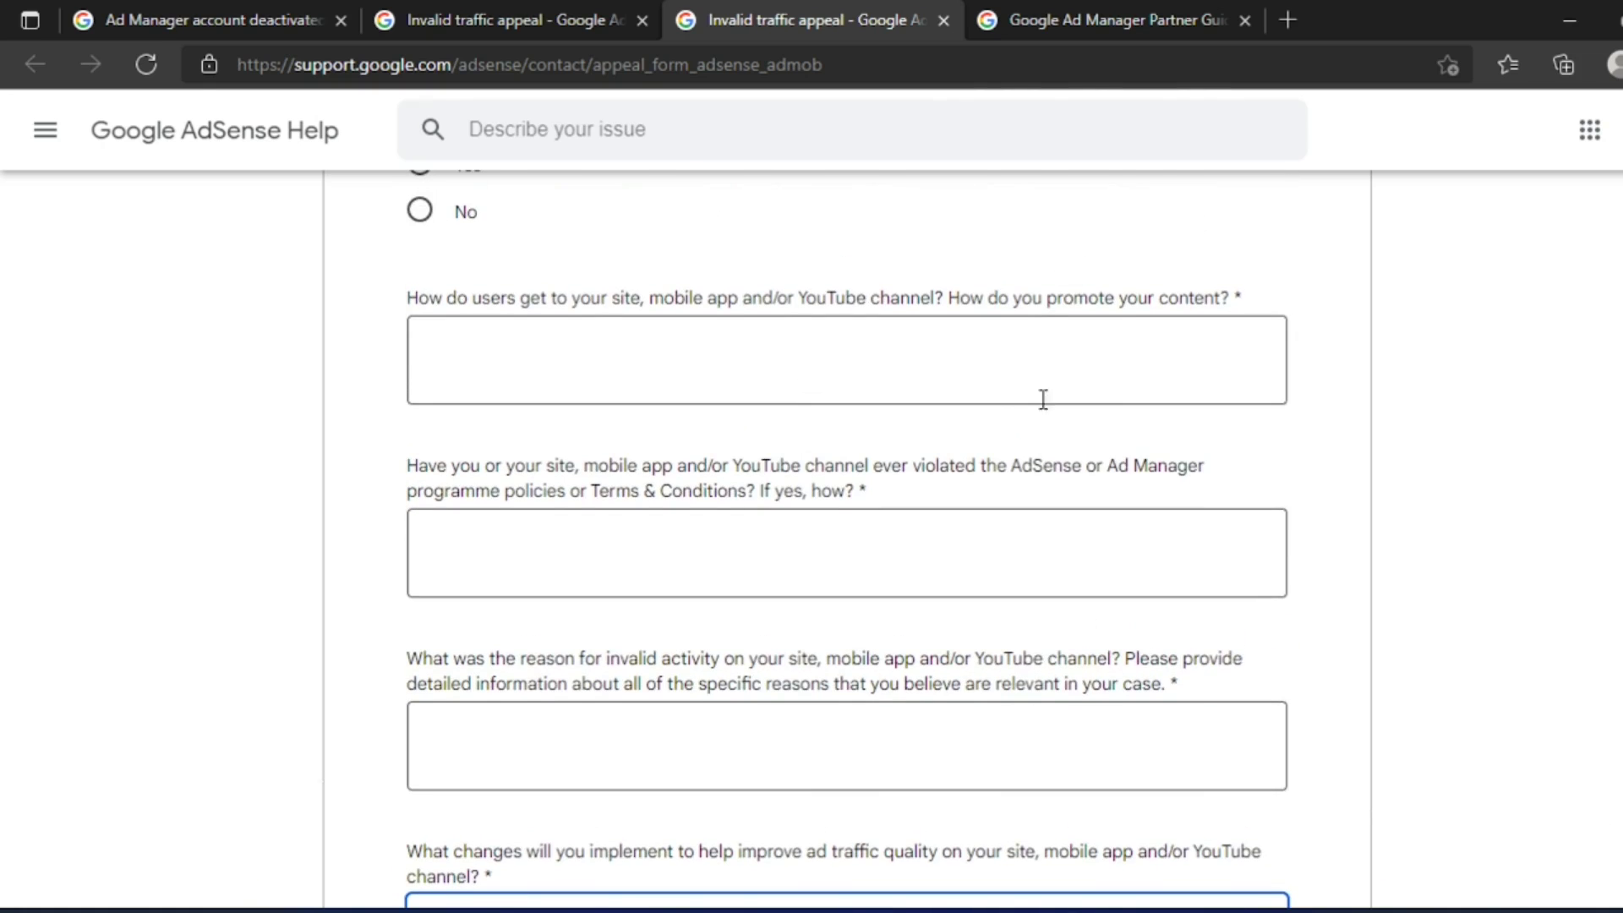
pyautogui.scroll(3, 925, 440)
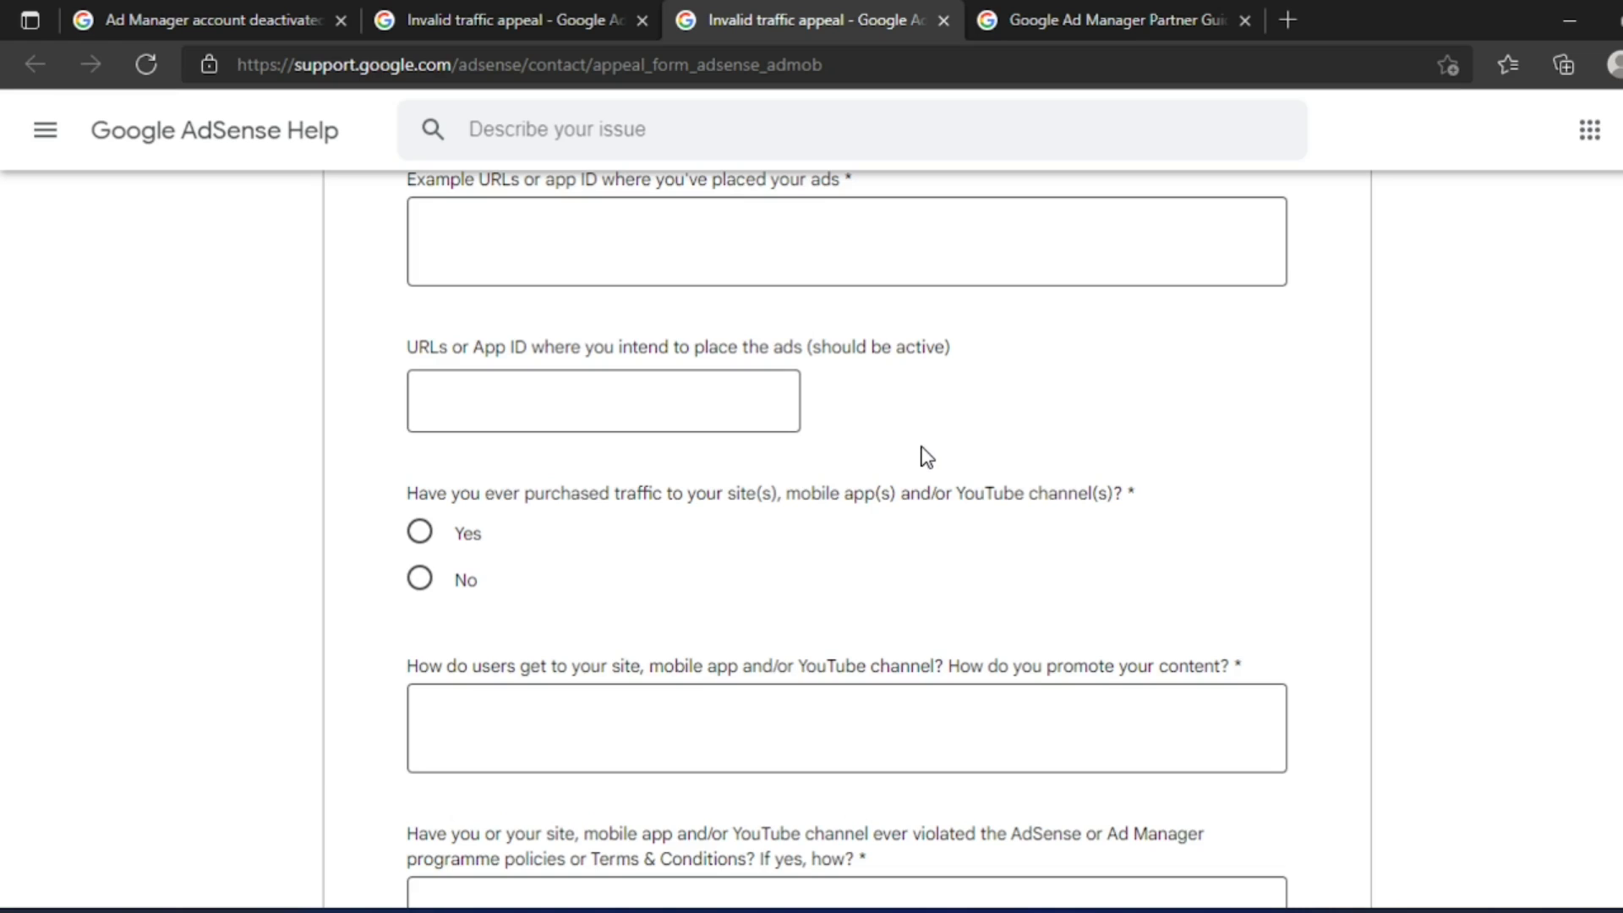